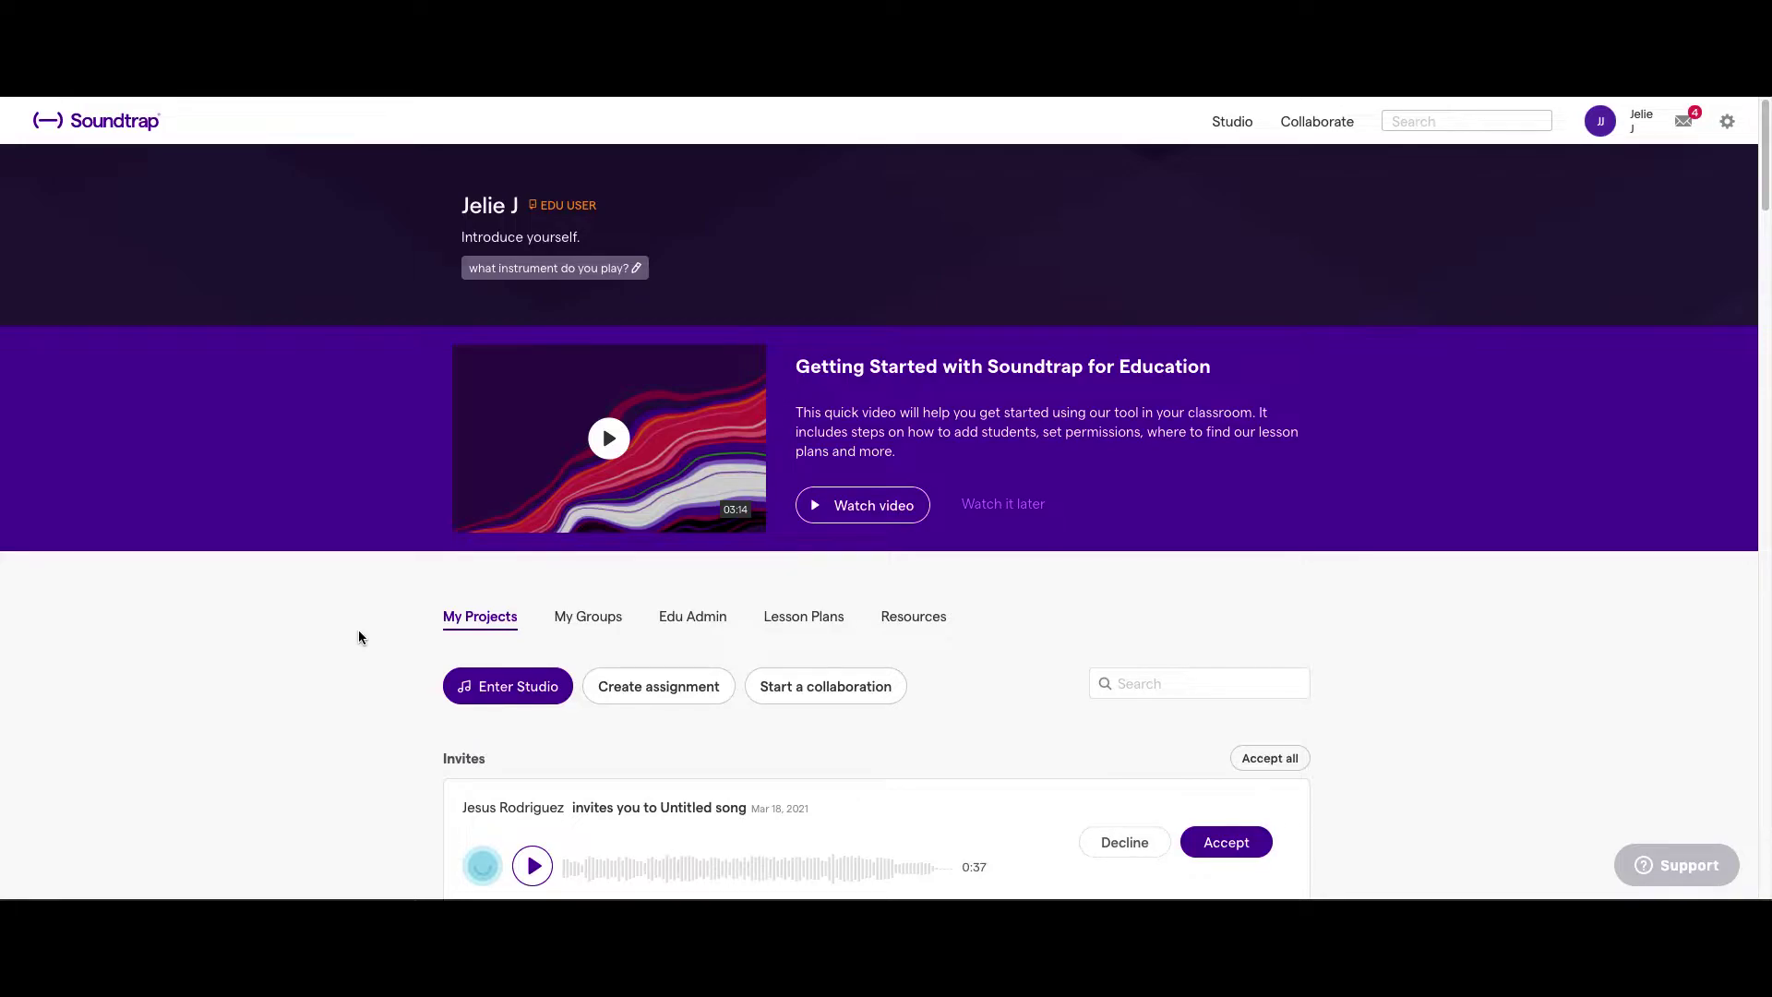
# Step: Accept both pending collaboration invitations in the Invites section
pyautogui.scroll(-1, 358, 635)
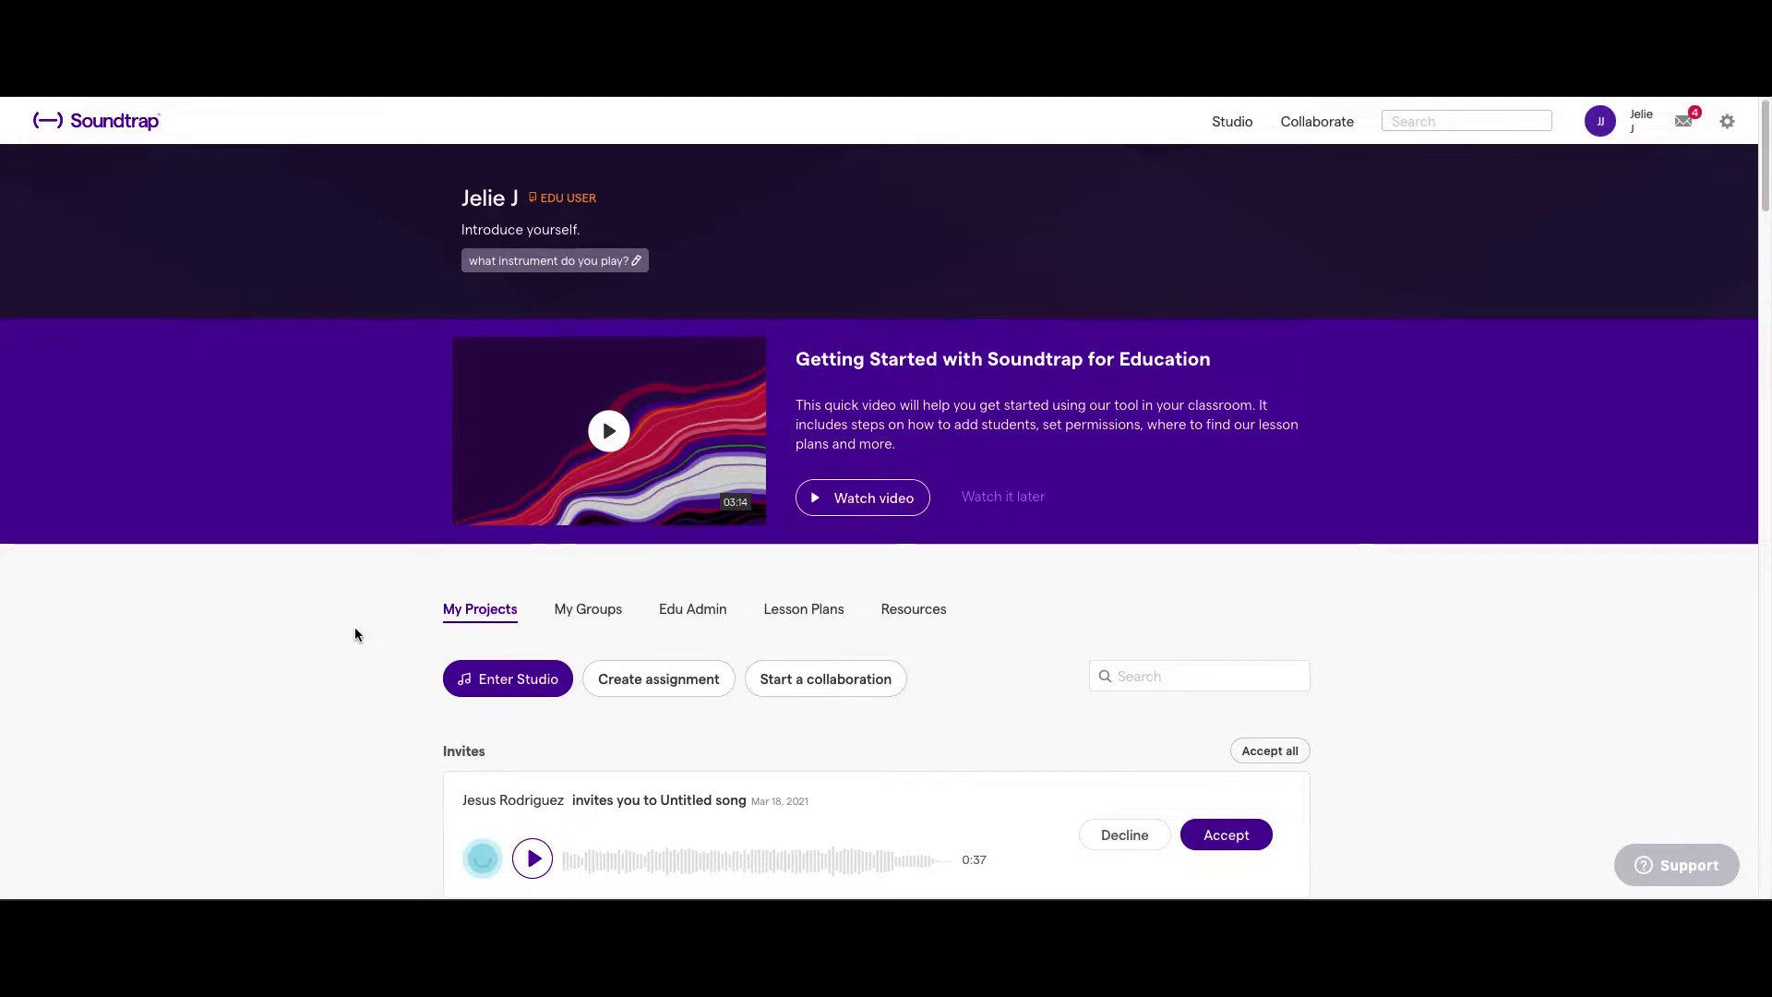
pyautogui.scroll(-2, 347, 631)
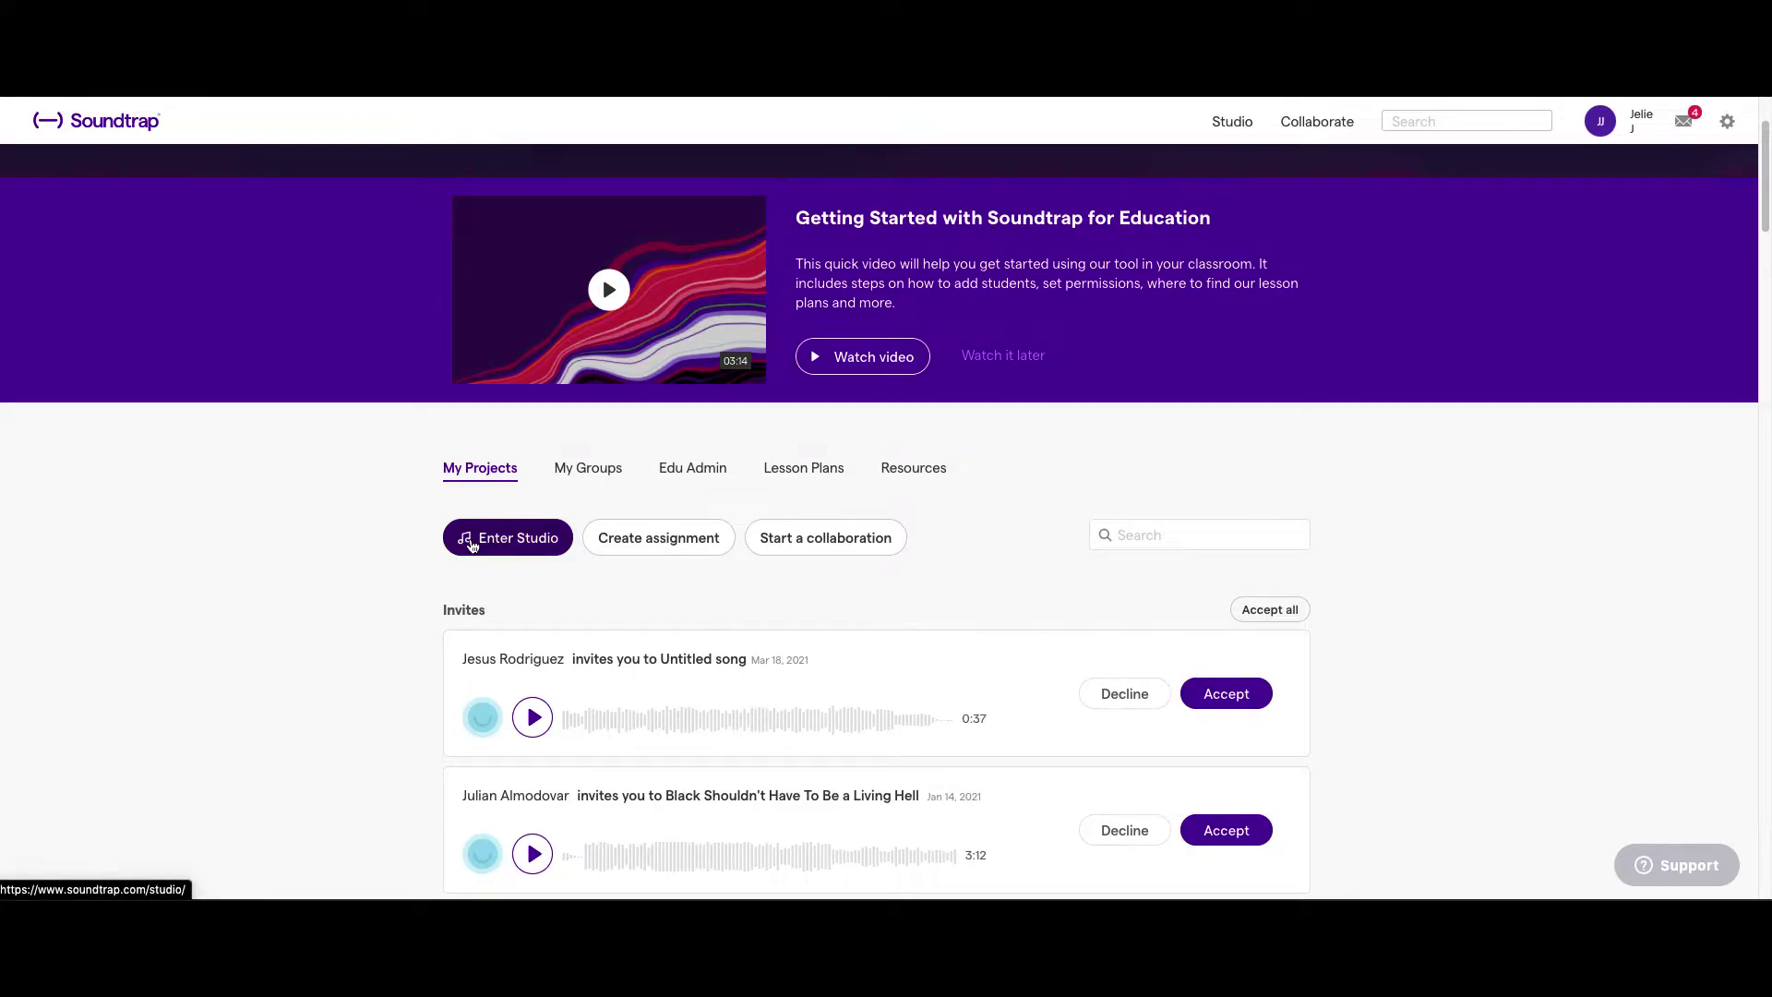
pyautogui.scroll(-1, 391, 569)
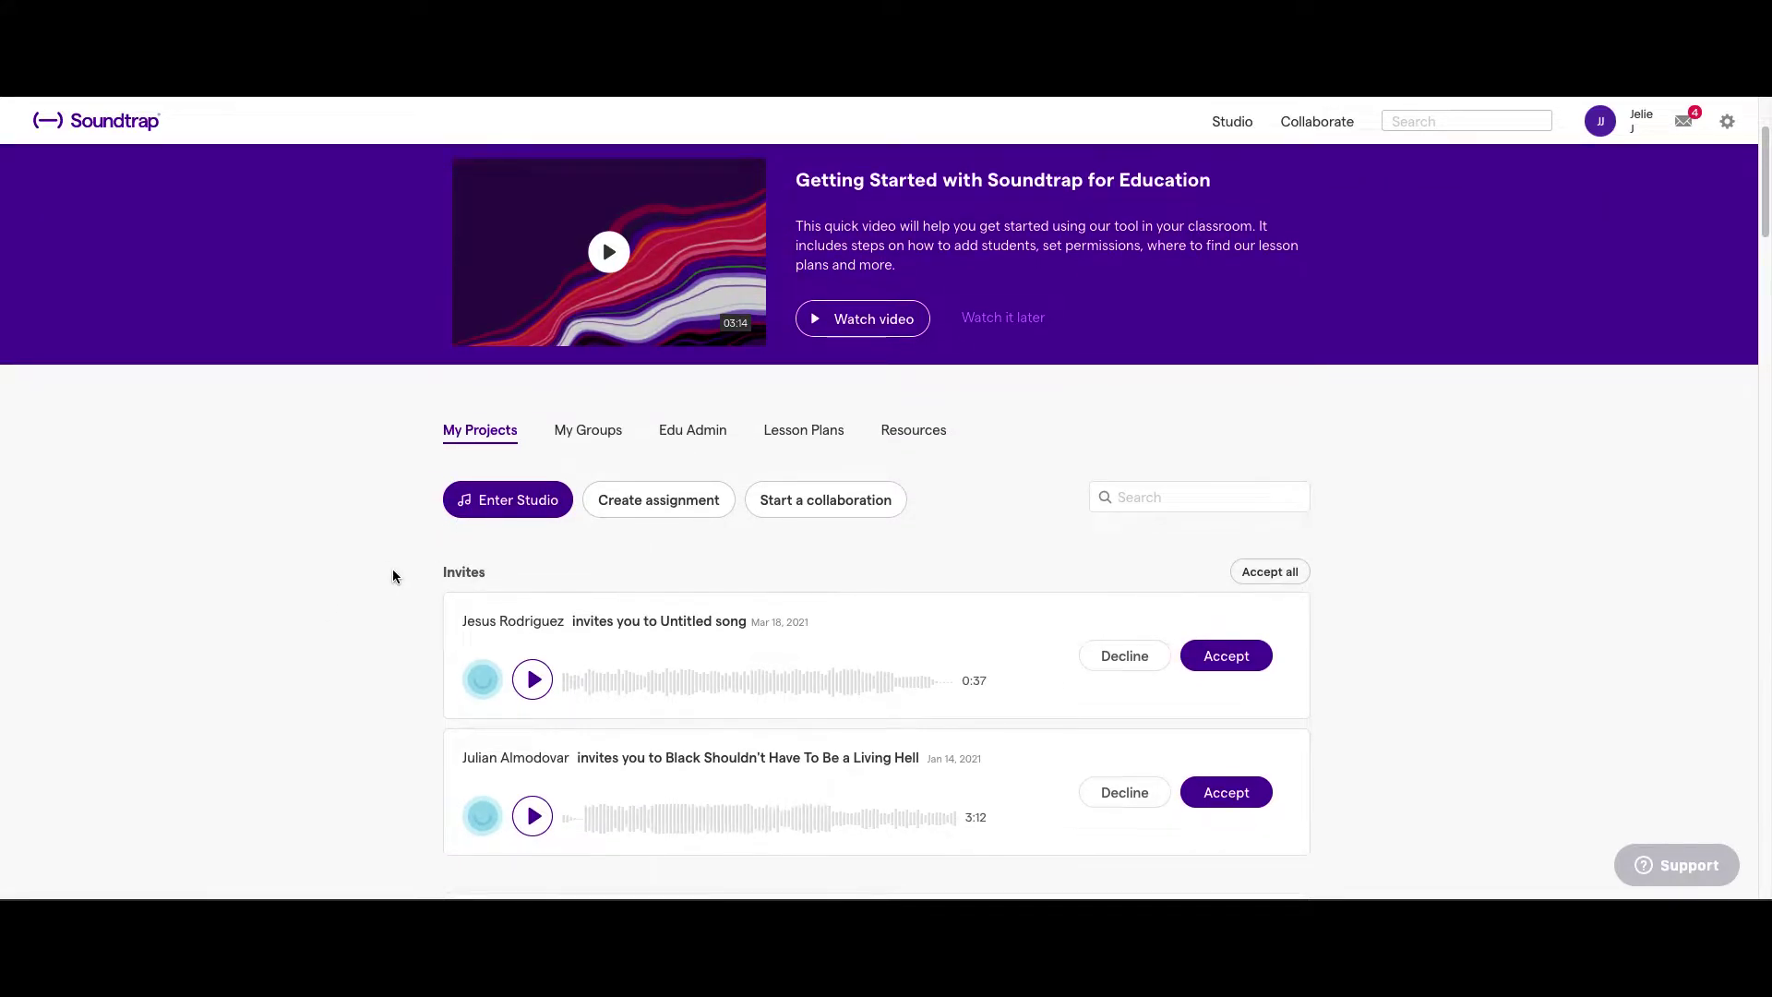
pyautogui.scroll(-2, 393, 575)
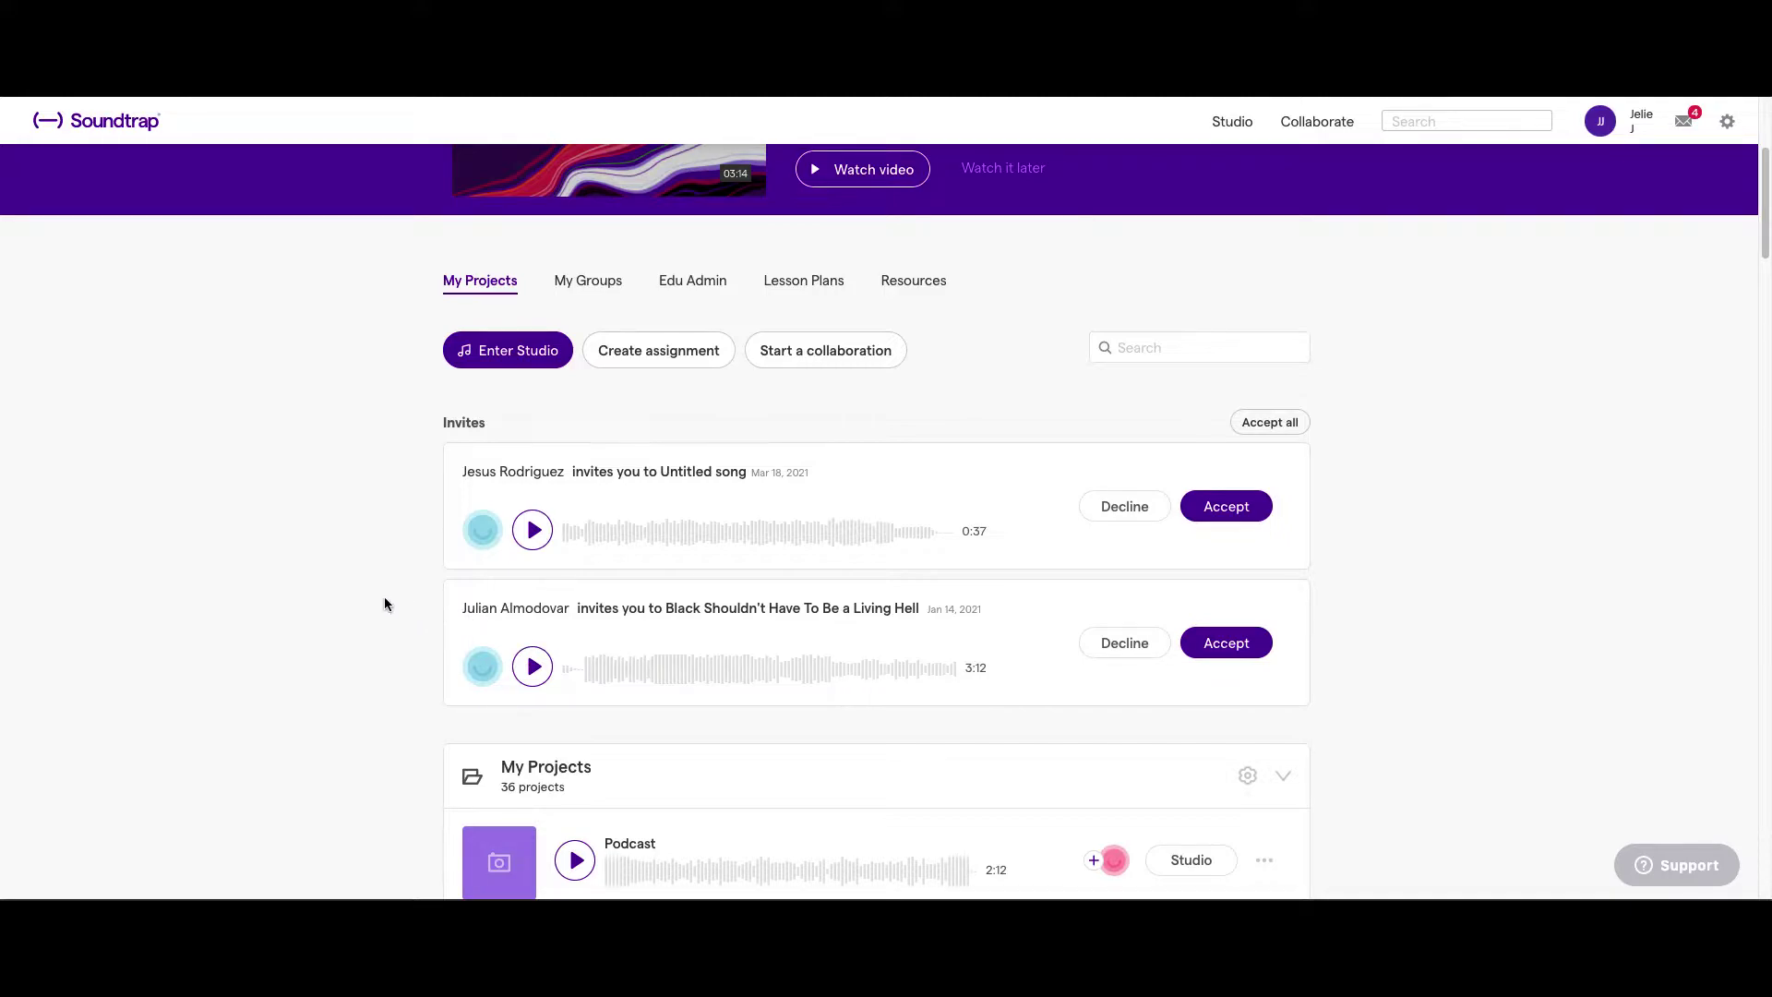
pyautogui.click(1292, 425)
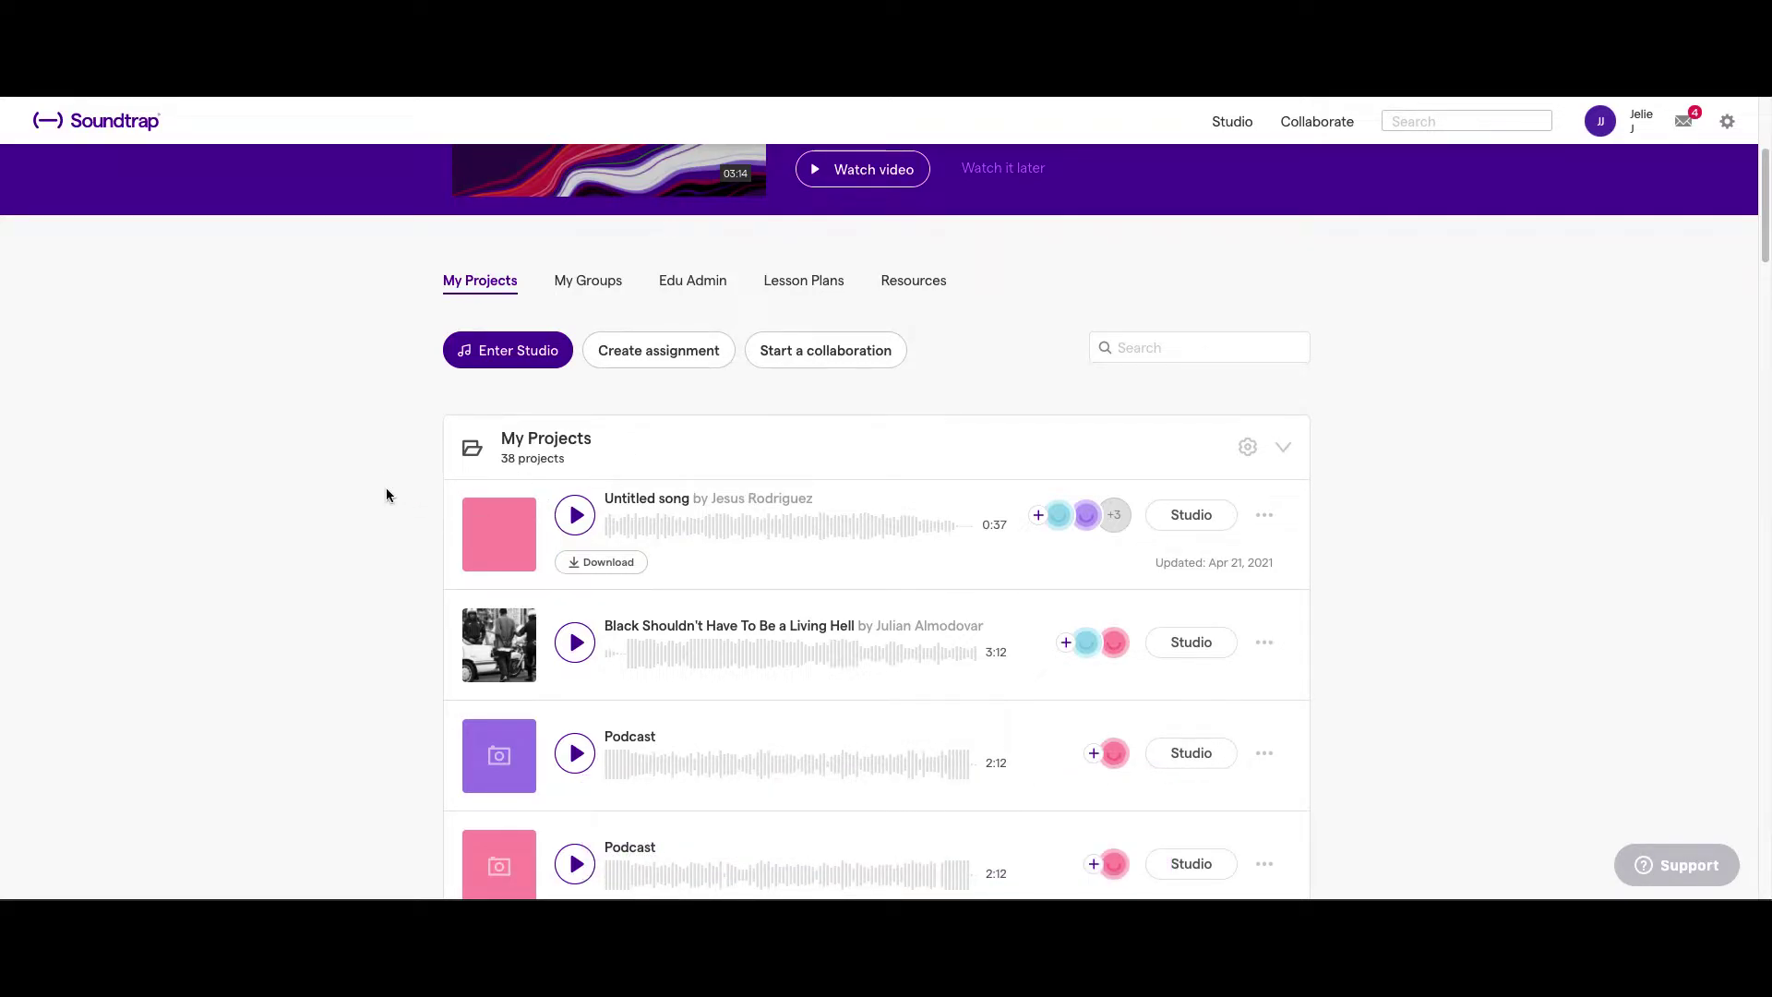
# Step: Scroll through the 38 projects in My Projects and back up
pyautogui.scroll(-9, 375, 517)
pyautogui.scroll(-16, 378, 522)
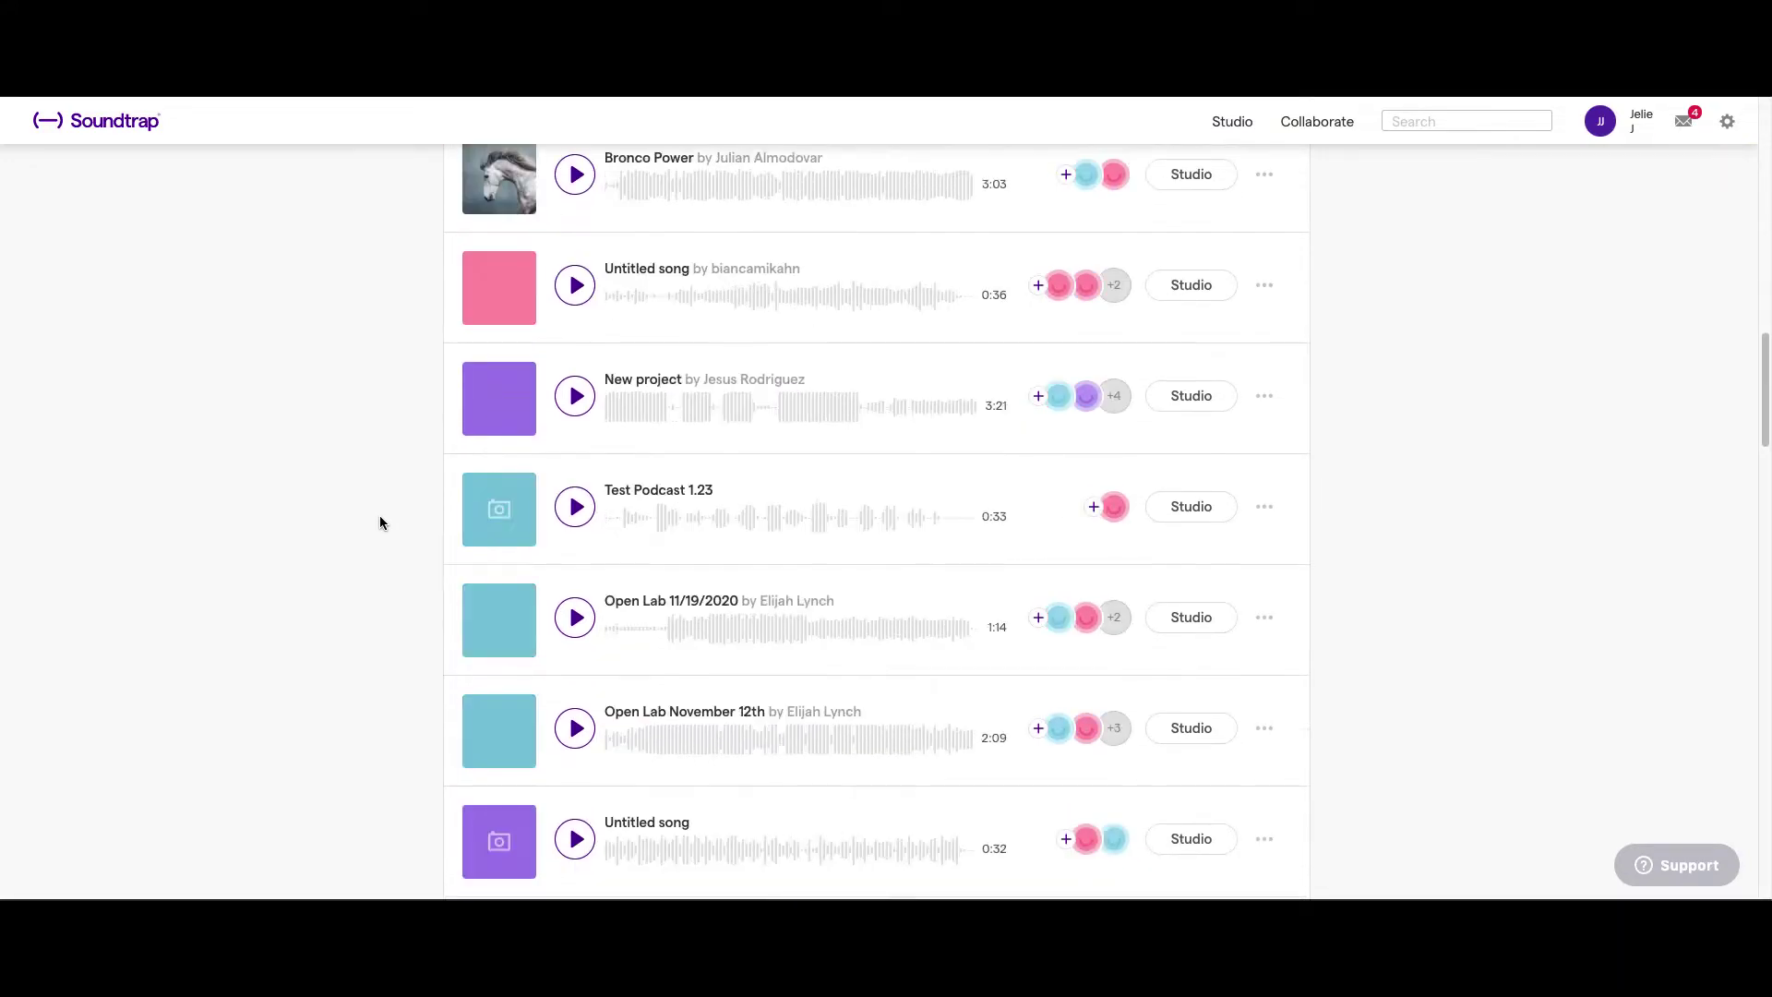
pyautogui.scroll(-15, 402, 531)
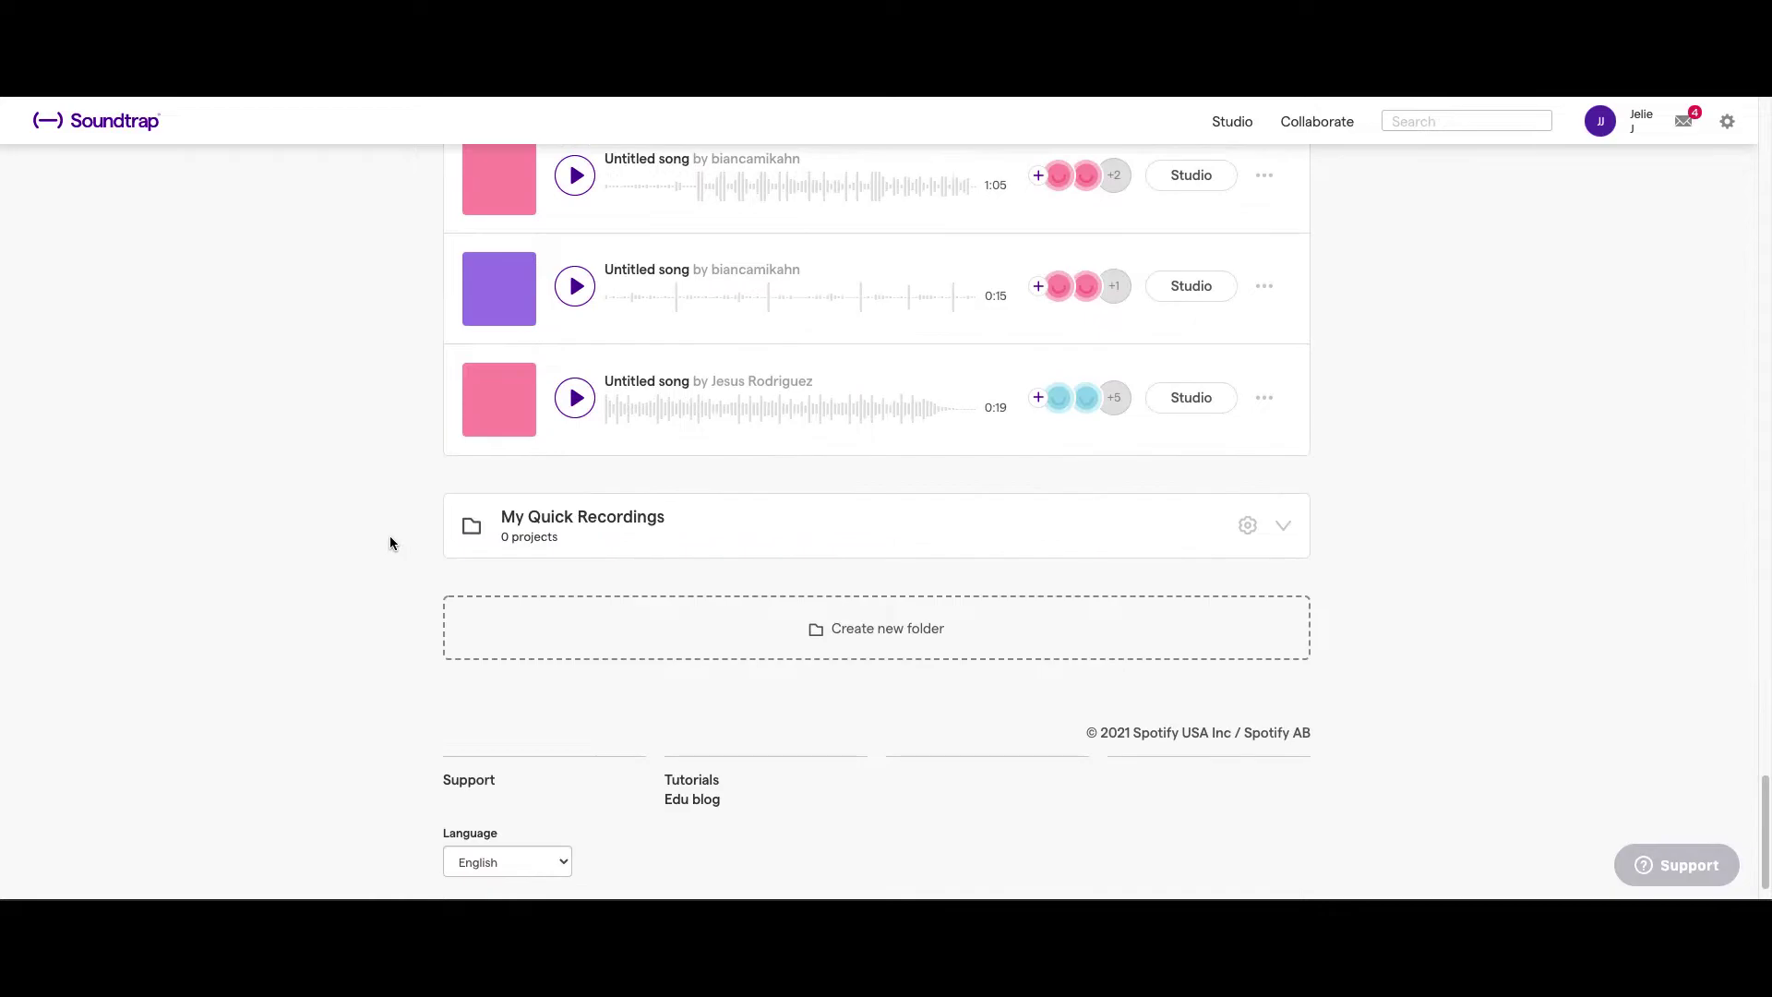
pyautogui.scroll(15, 393, 533)
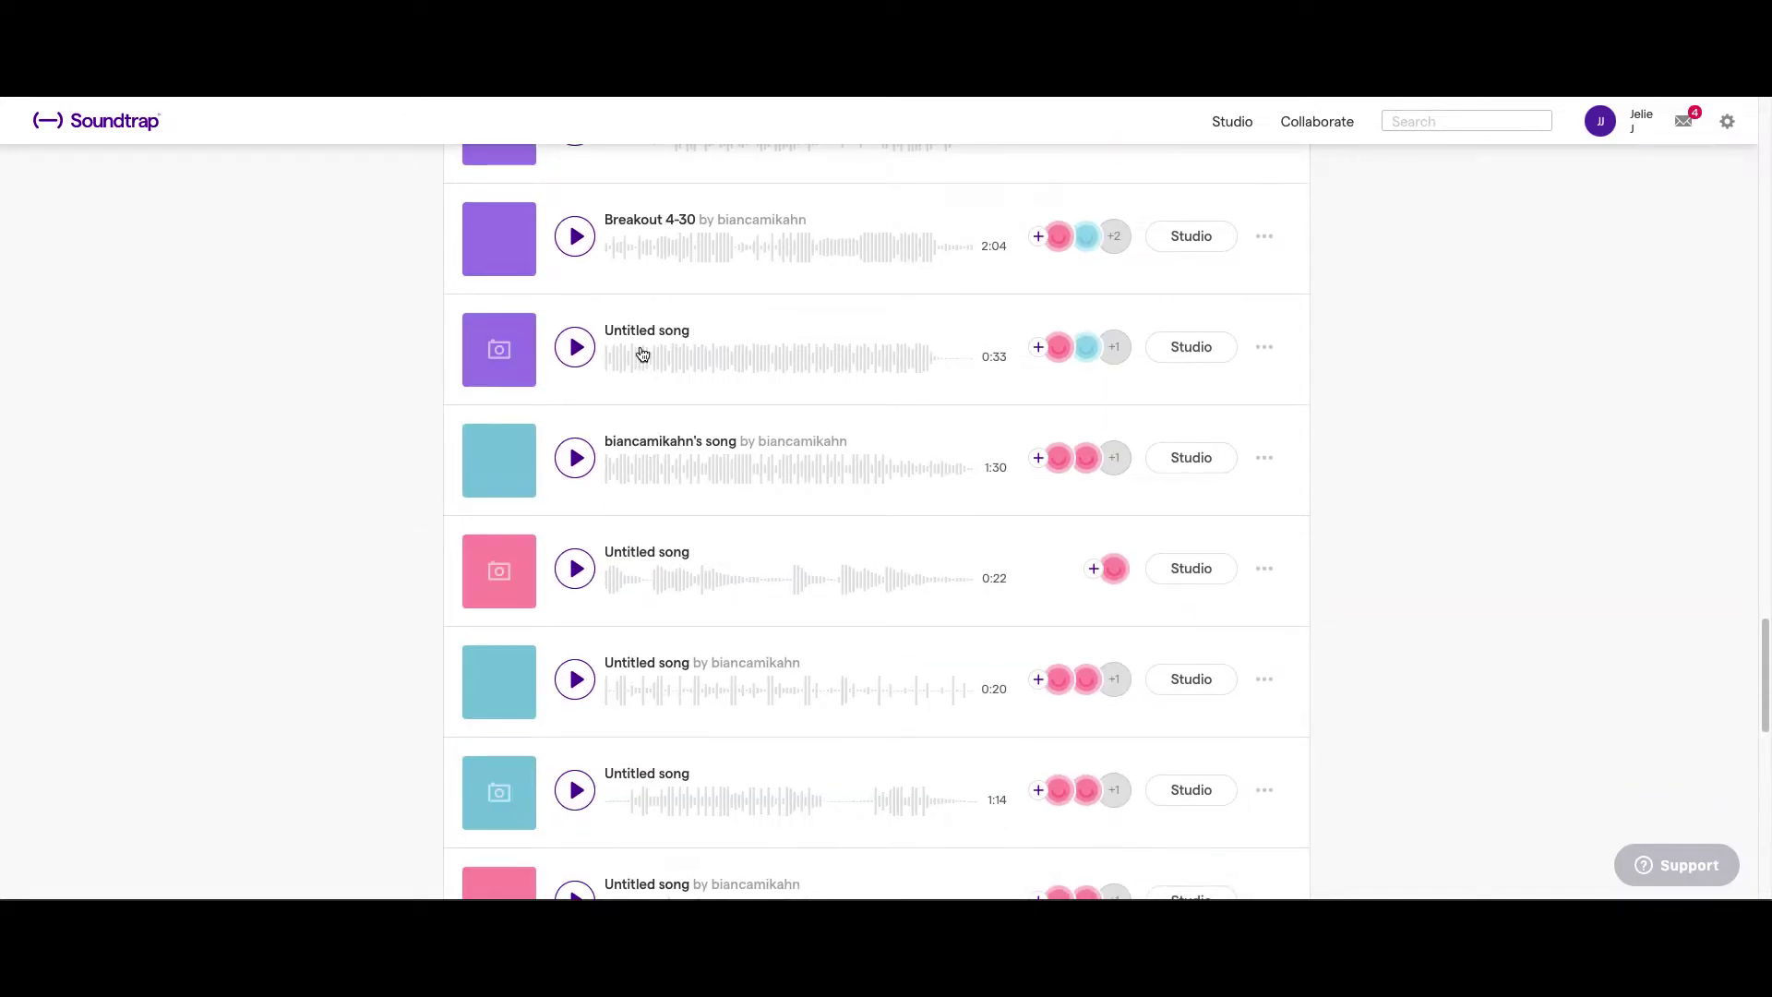
pyautogui.scroll(10, 380, 412)
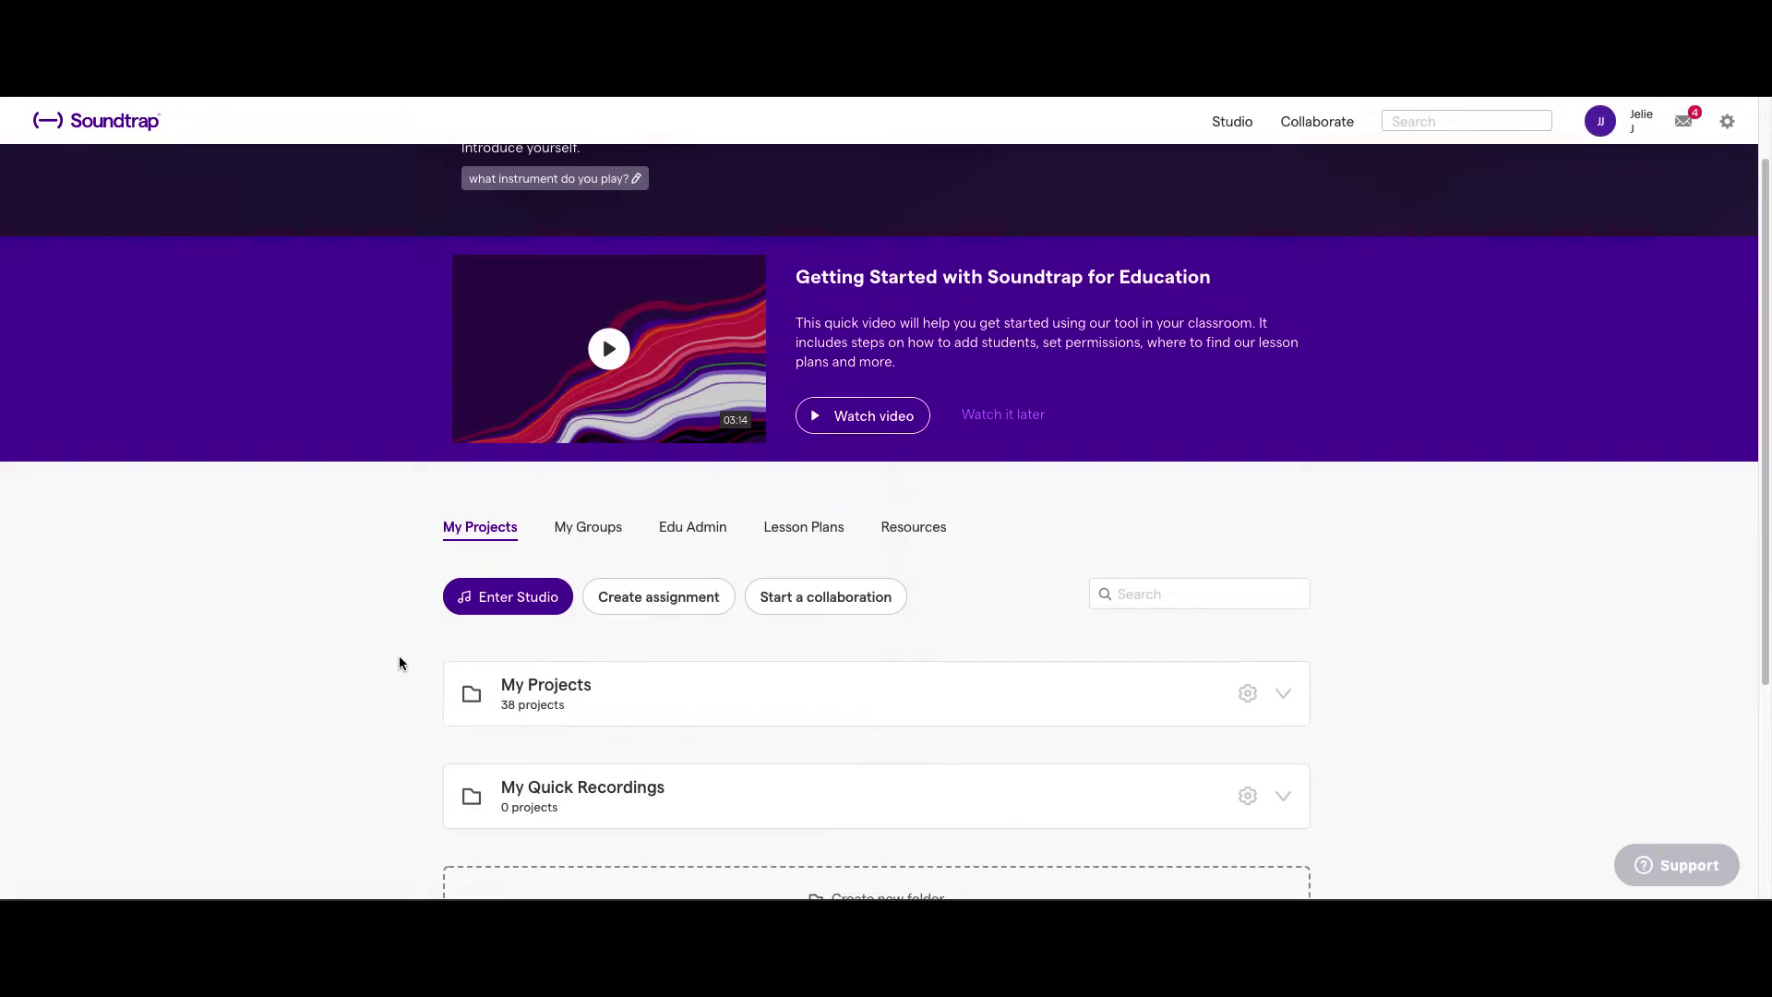
pyautogui.scroll(-2, 395, 651)
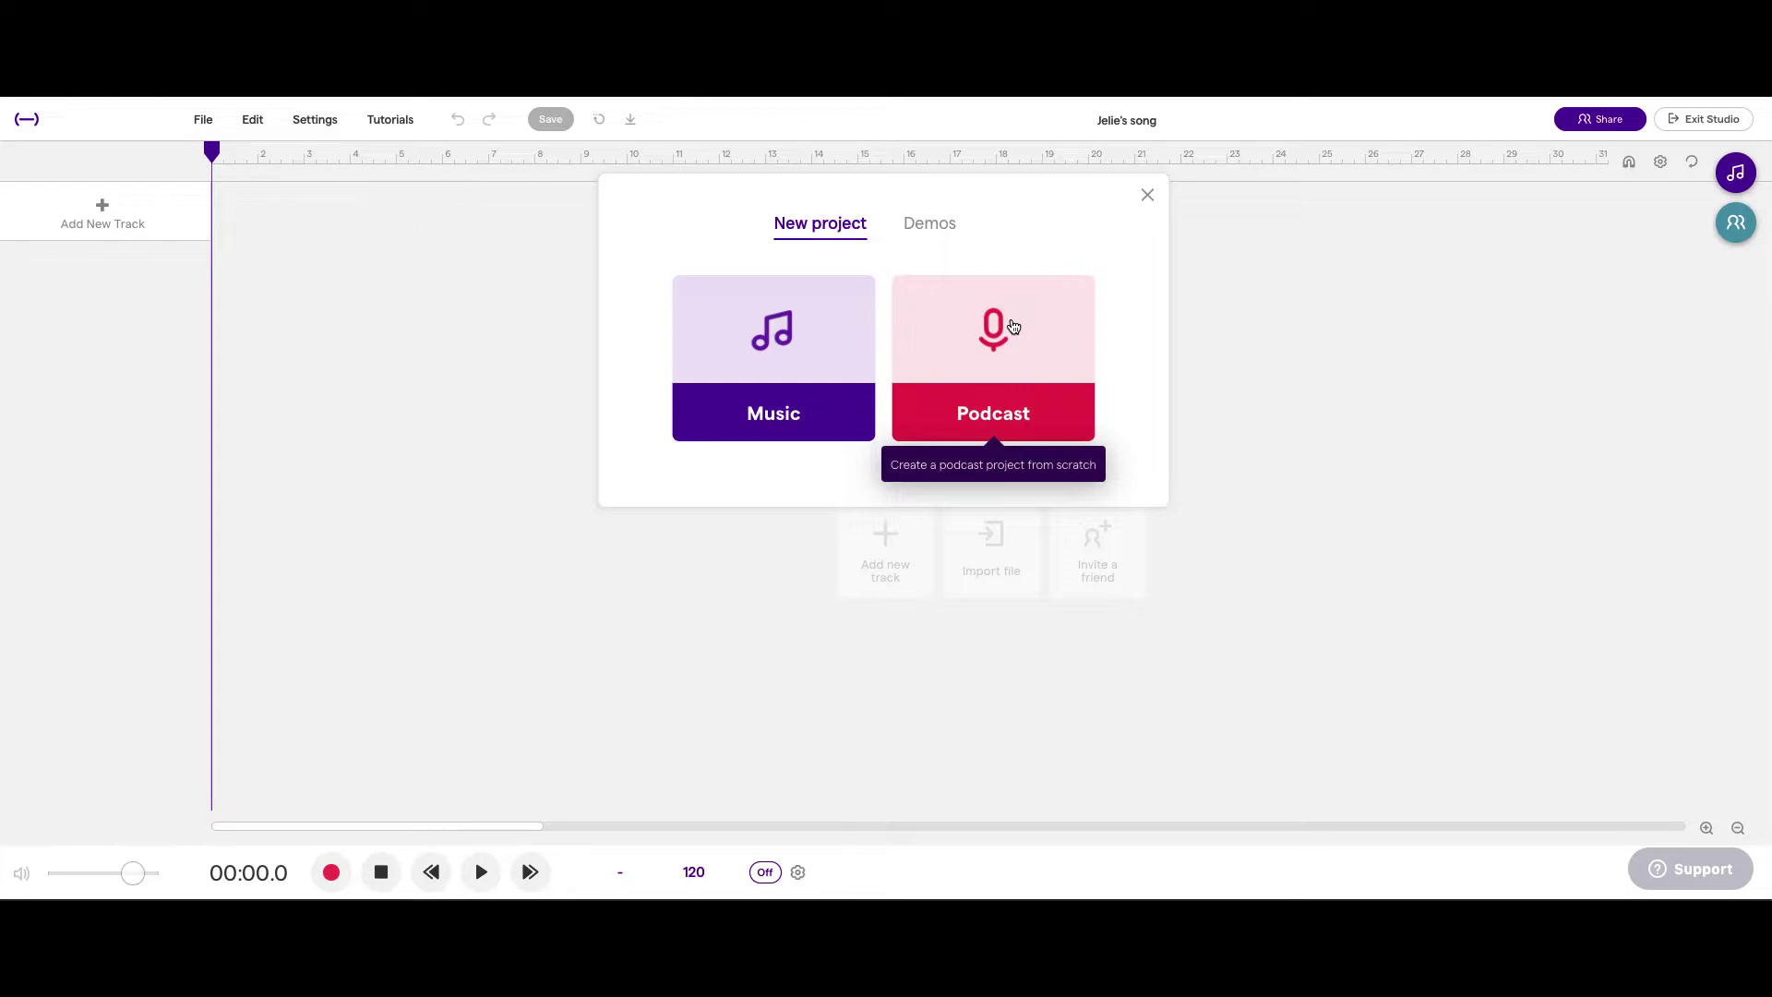
# Step: Glance at the Demos projects, then start a new blank Podcast project instead
pyautogui.click(937, 236)
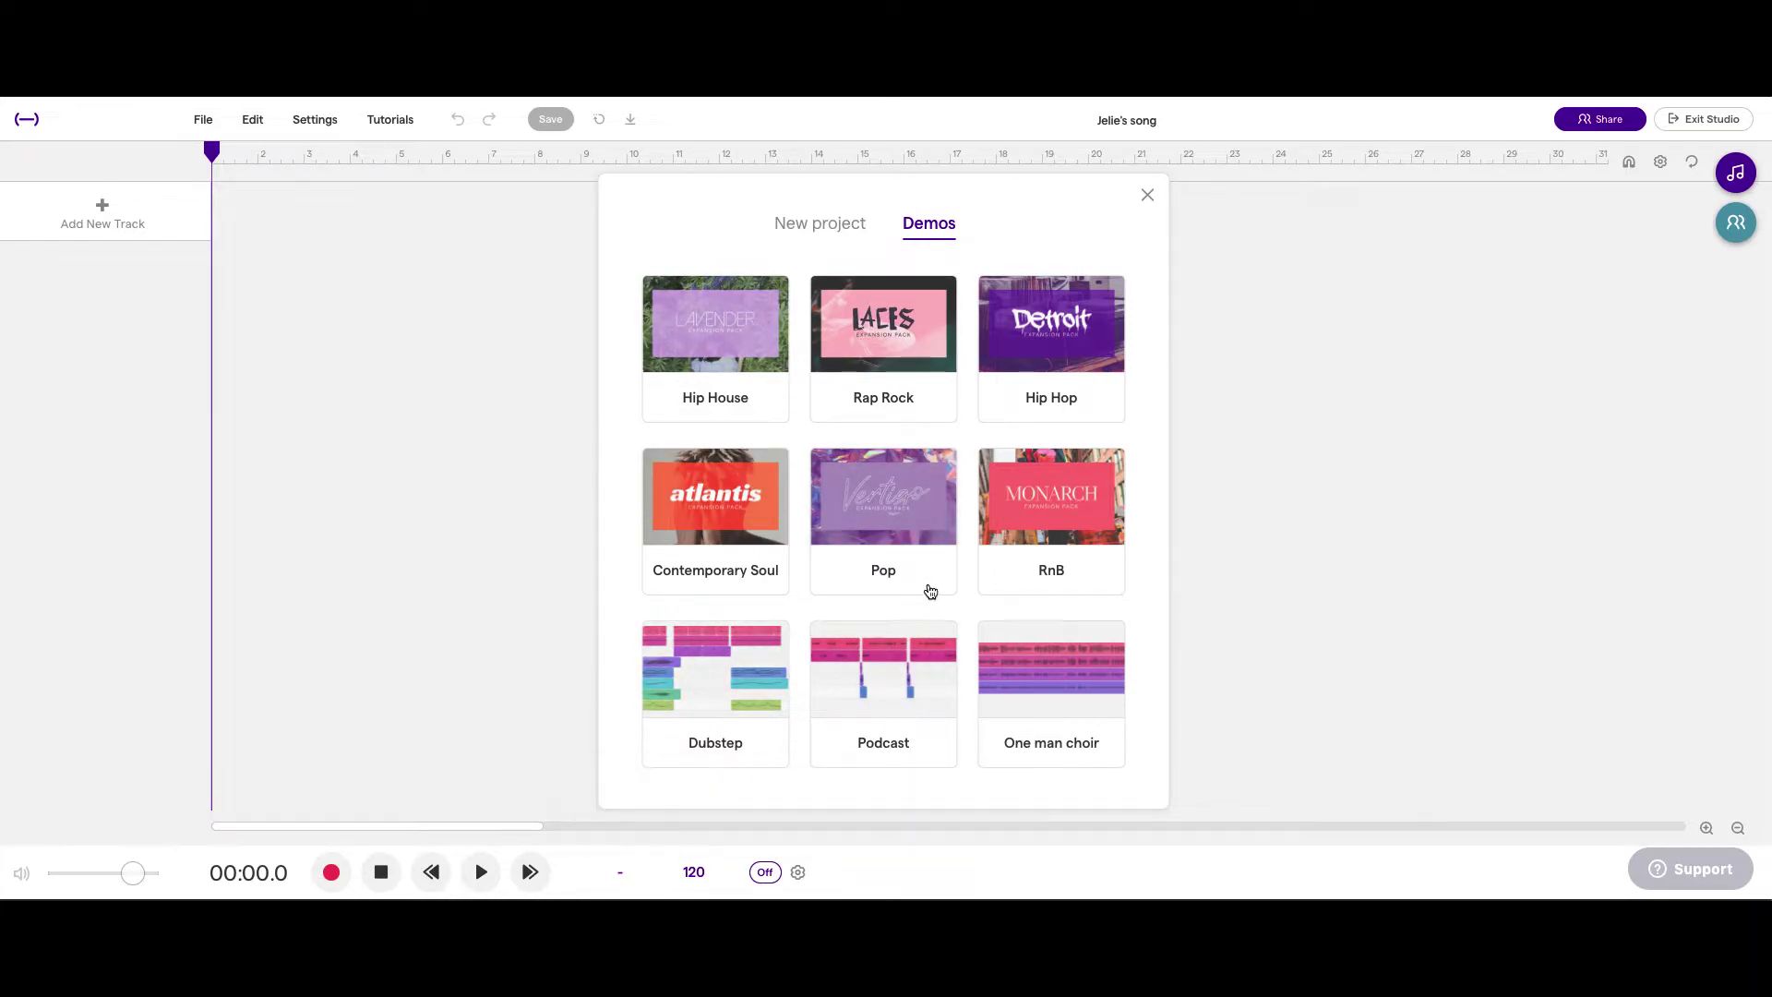
pyautogui.click(820, 225)
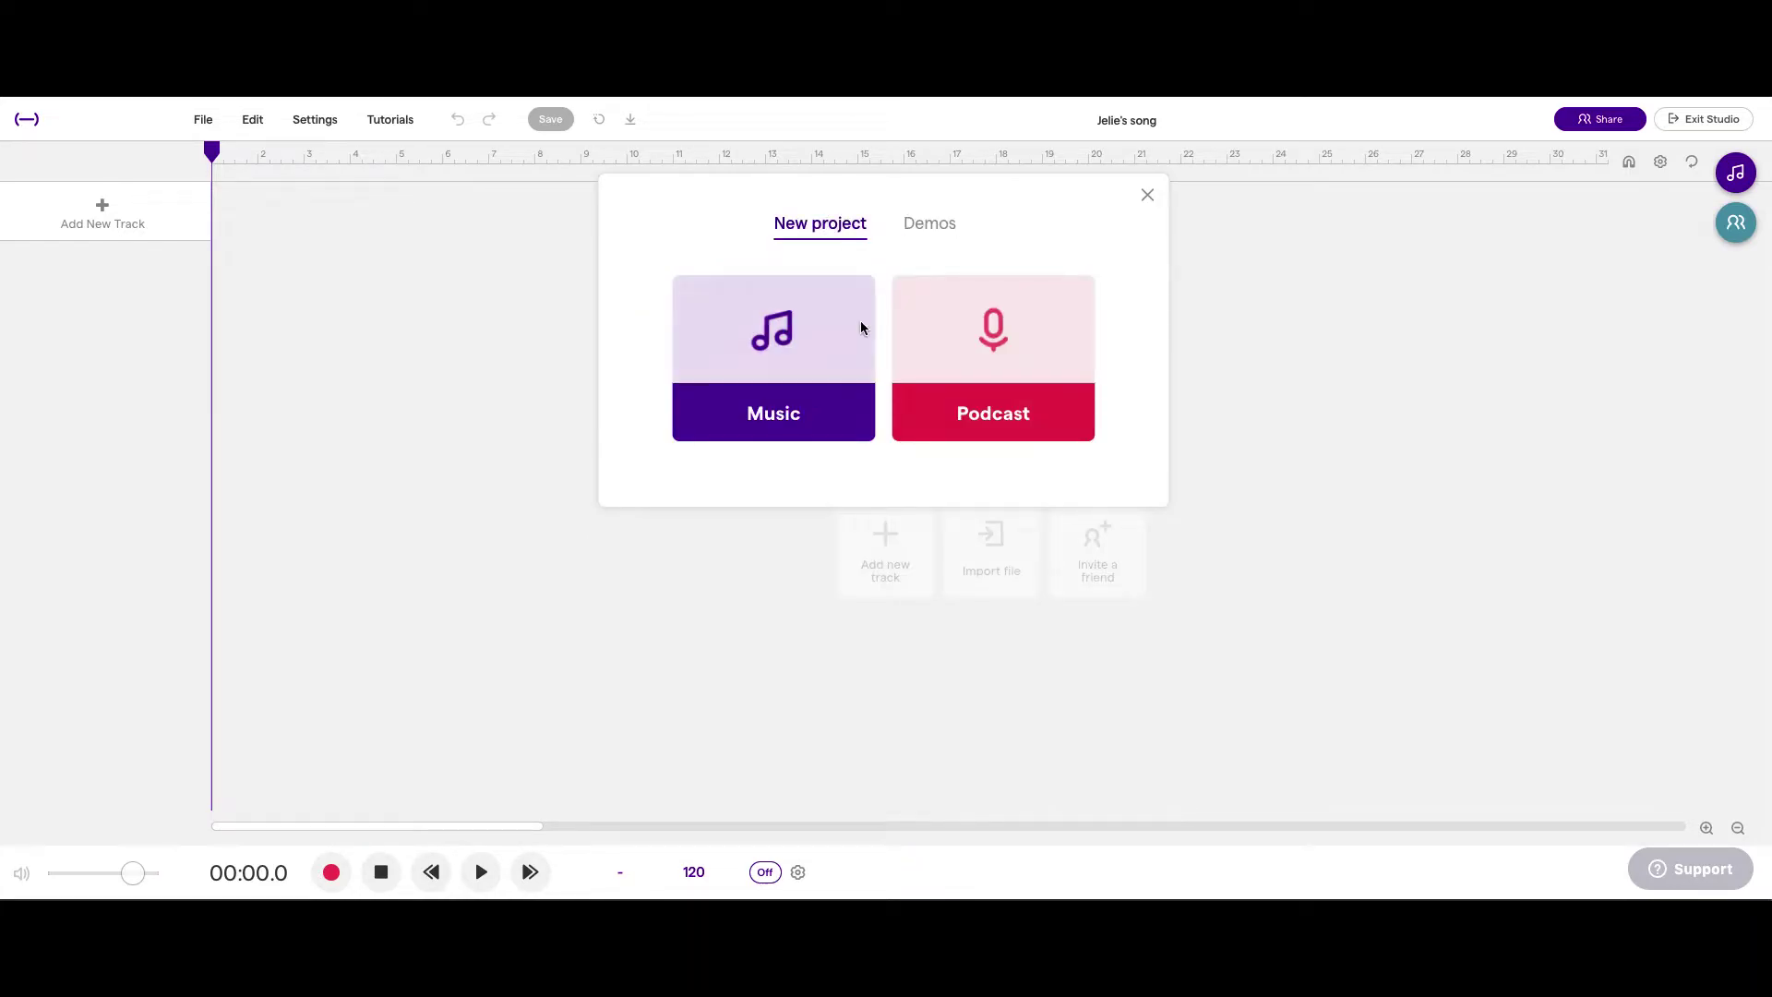
pyautogui.click(938, 436)
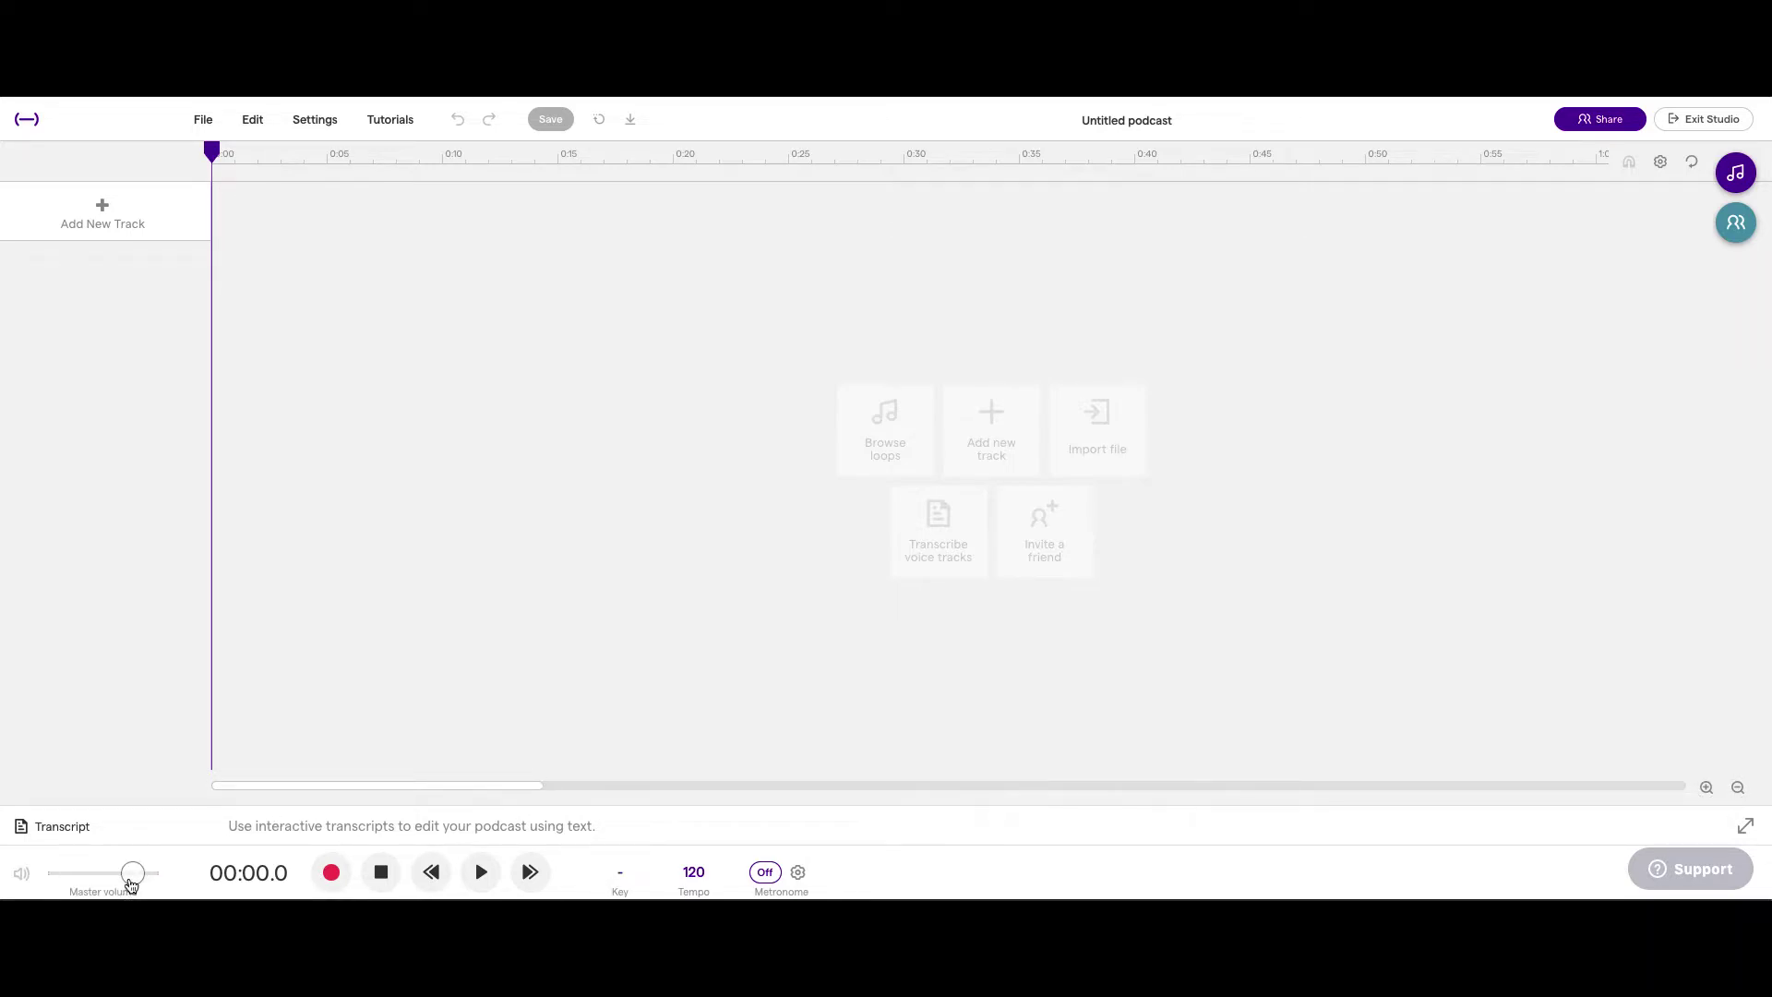
# Step: Nudge the Master volume up slightly and scrub the playhead along the timeline ruler
pyautogui.moveTo(133, 877)
pyautogui.mouseDown()
pyautogui.moveTo(86, 874)
pyautogui.moveTo(152, 875)
pyautogui.moveTo(123, 884)
pyautogui.moveTo(143, 886)
pyautogui.mouseUp()
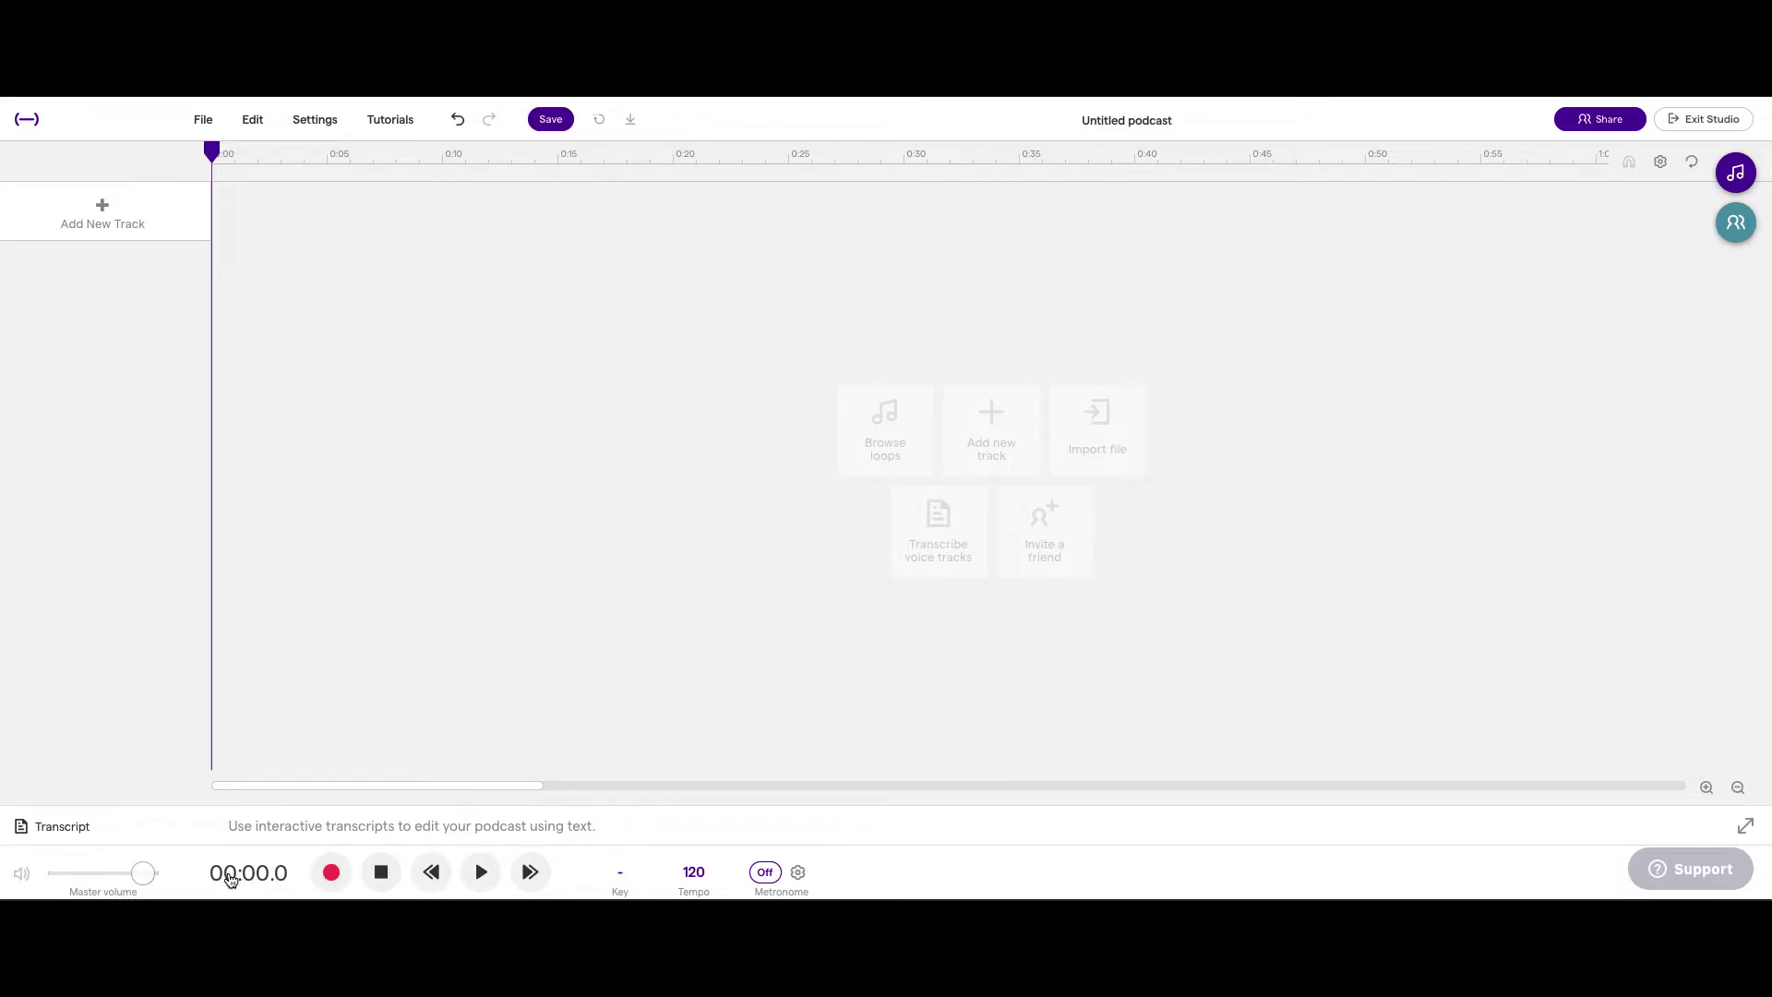
pyautogui.moveTo(281, 874); pyautogui.dragTo(386, 864)
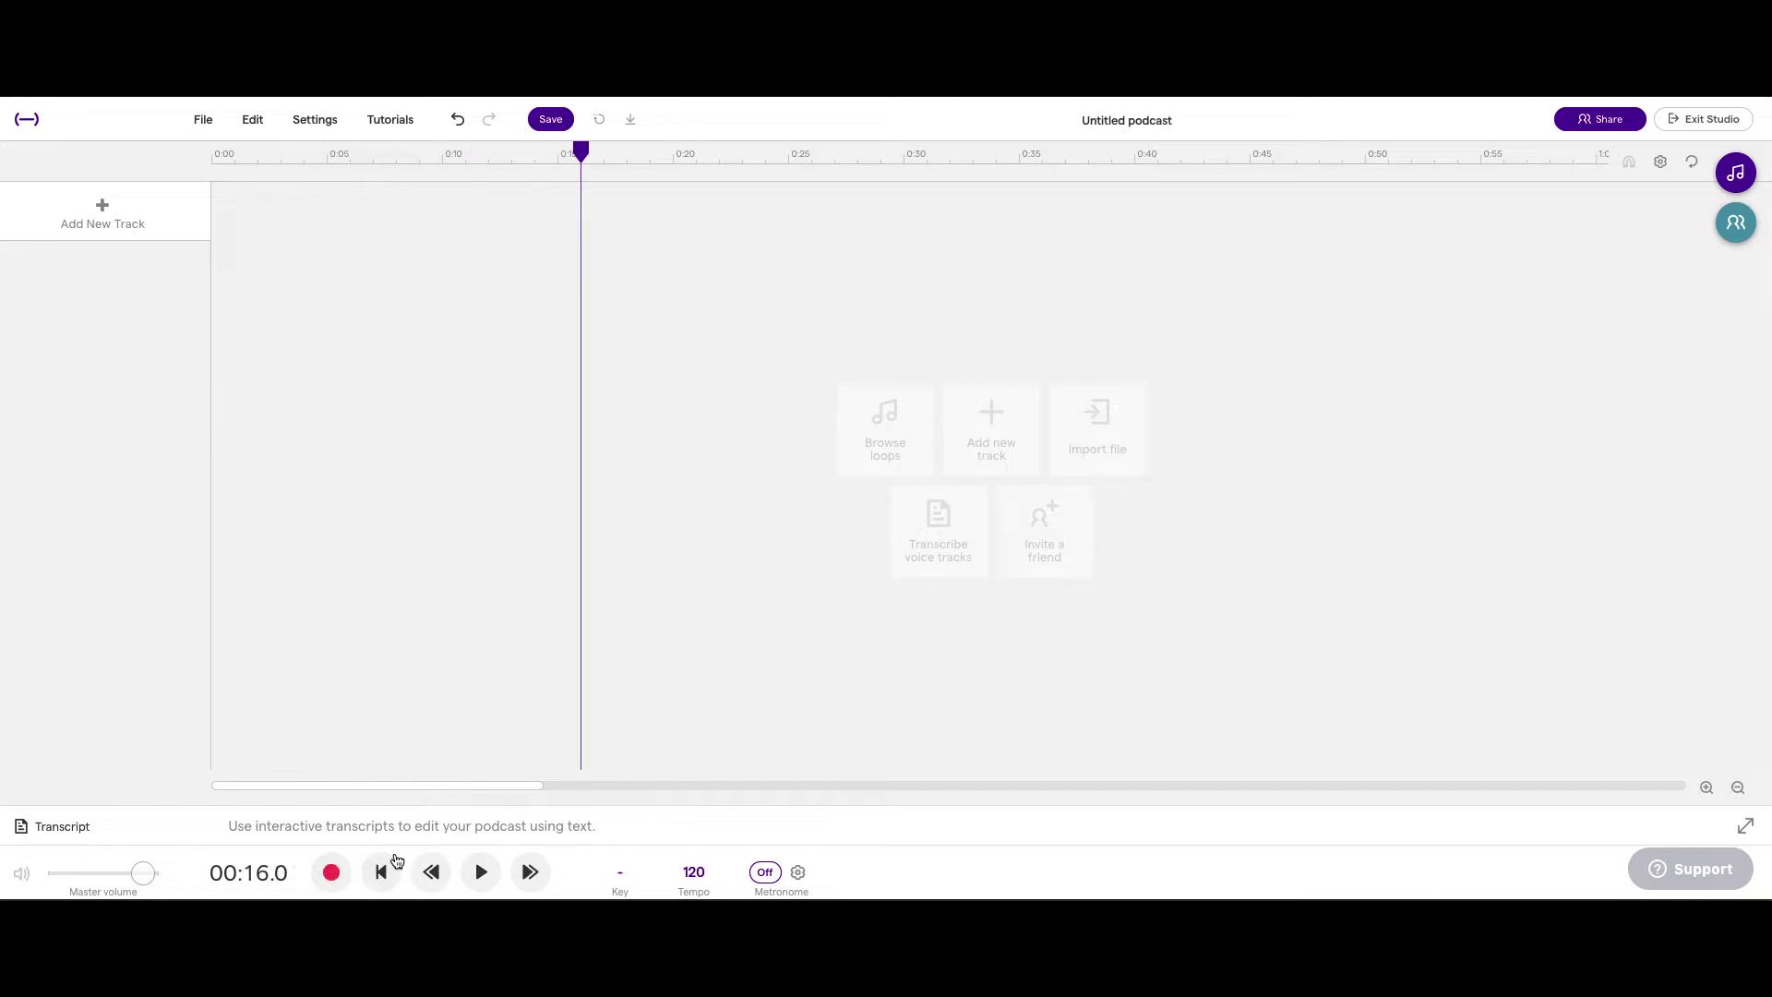
pyautogui.moveTo(582, 198); pyautogui.dragTo(218, 704)
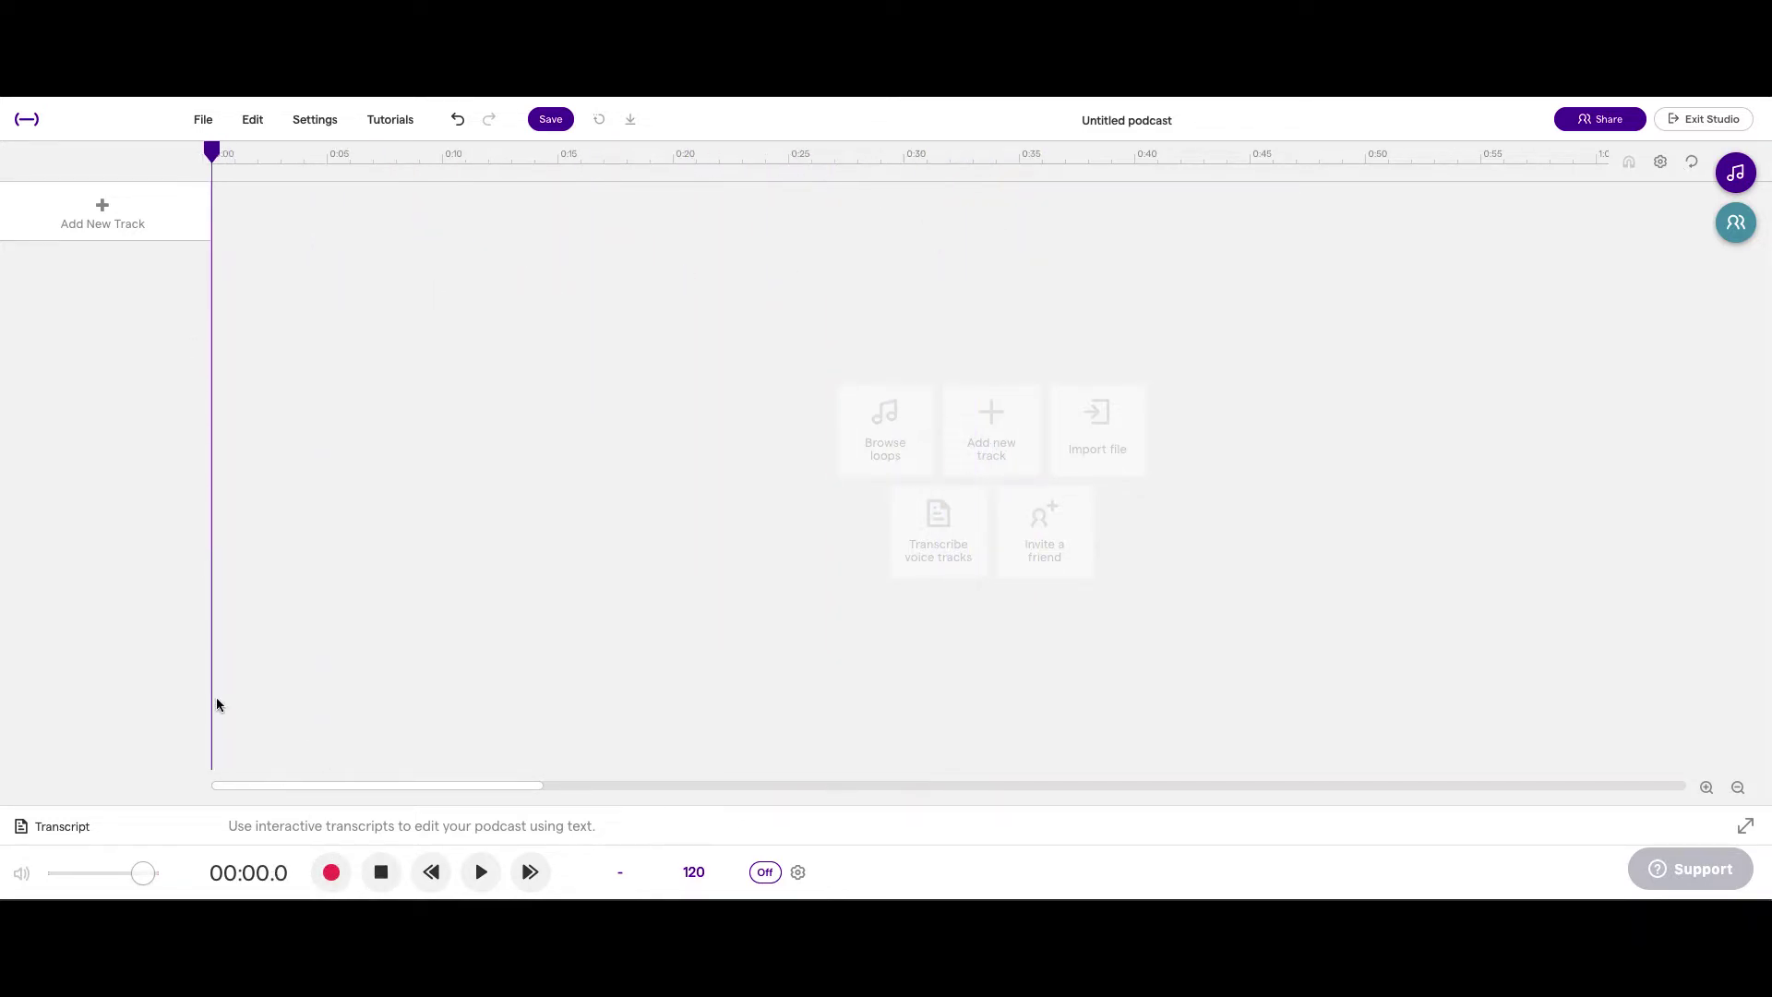
pyautogui.moveTo(251, 875); pyautogui.dragTo(479, 477)
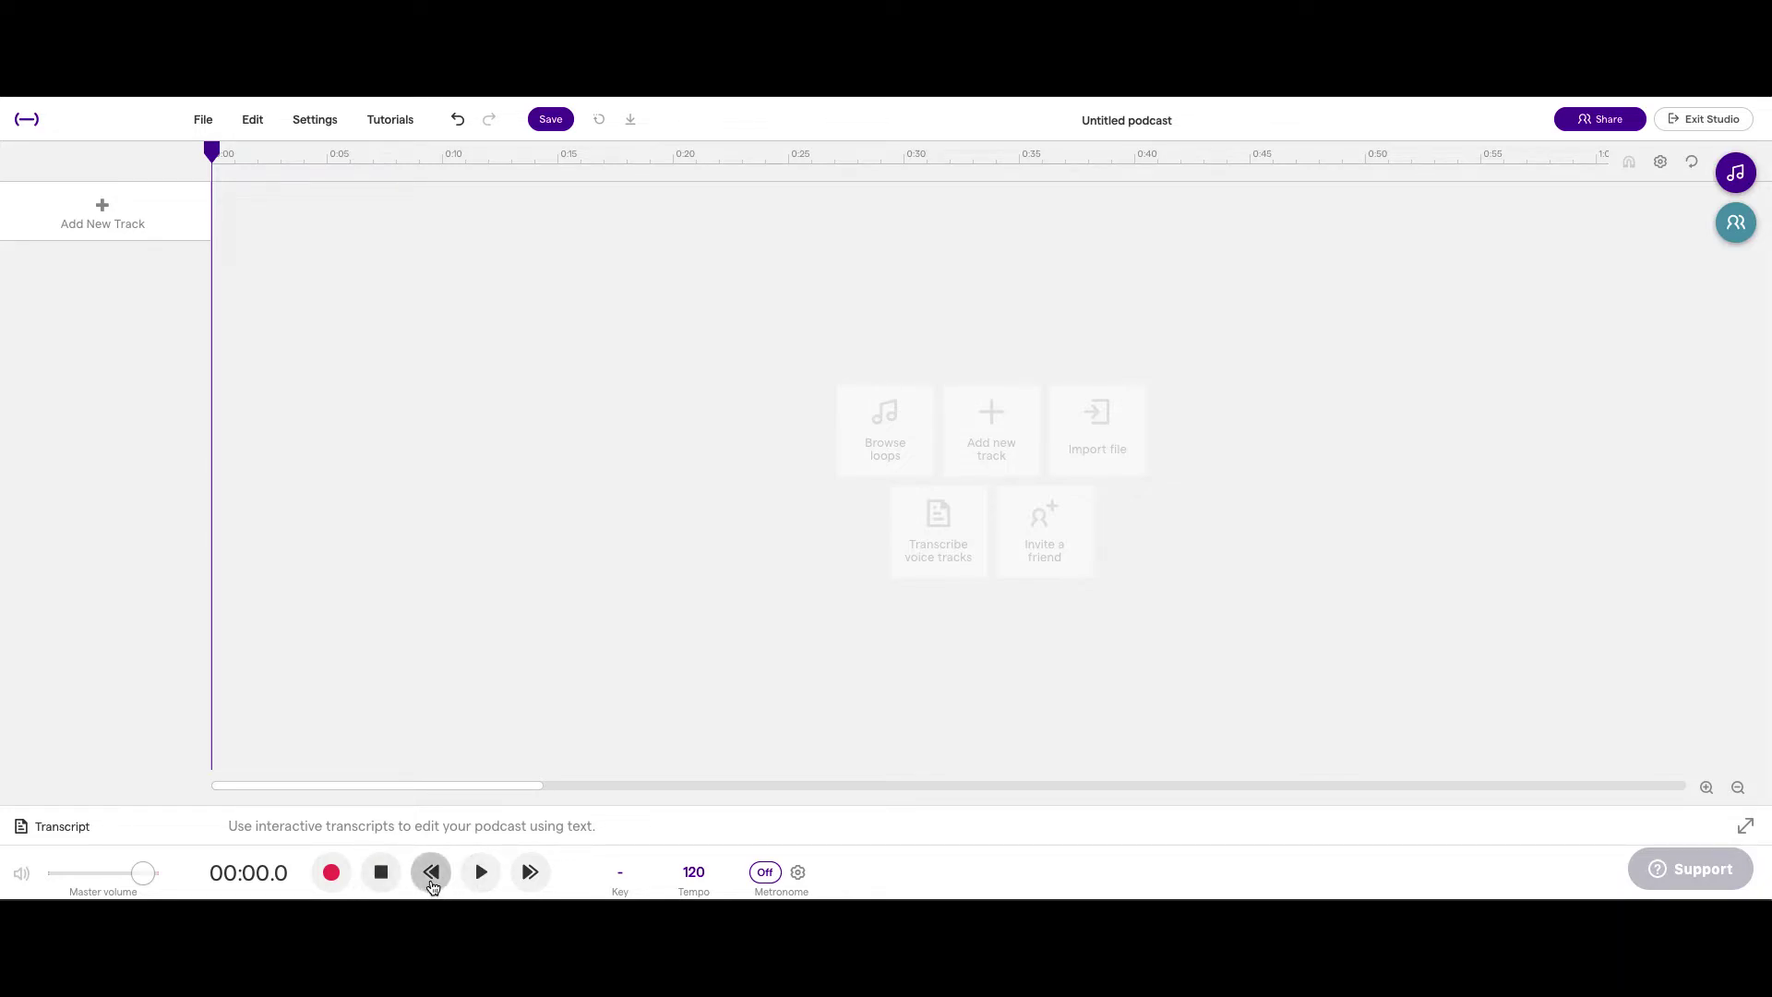
pyautogui.click(486, 873)
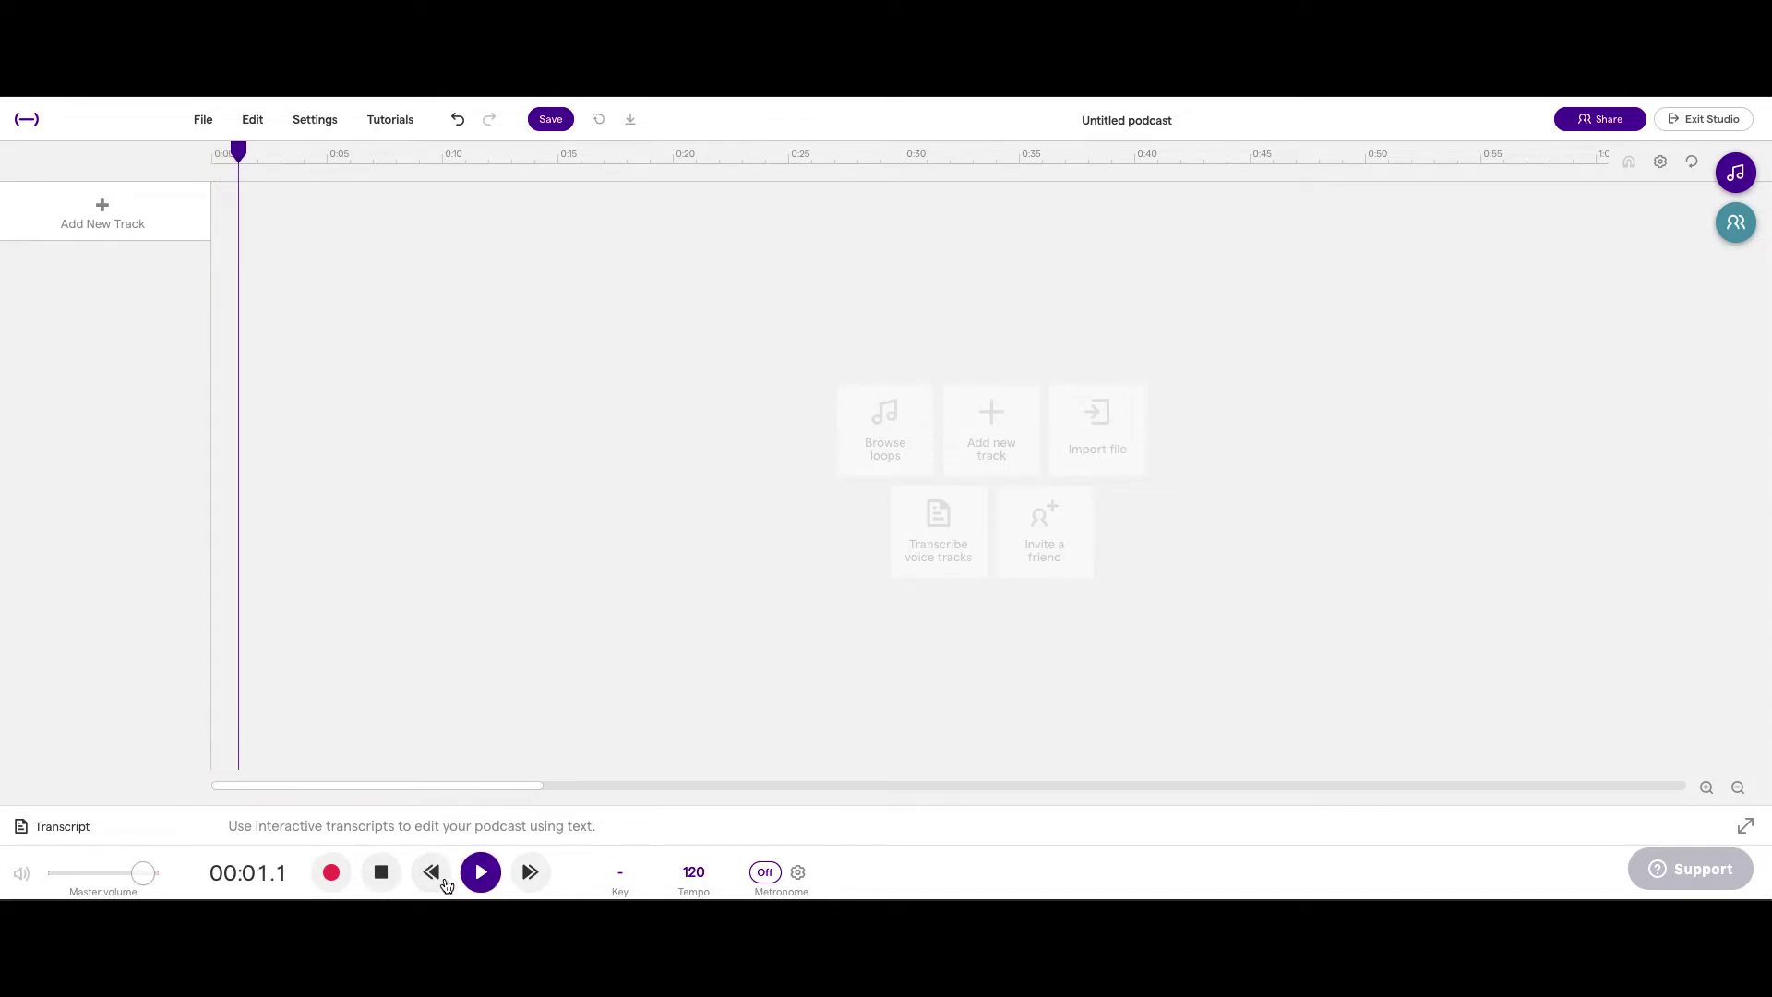
pyautogui.click(383, 874)
pyautogui.click(540, 884)
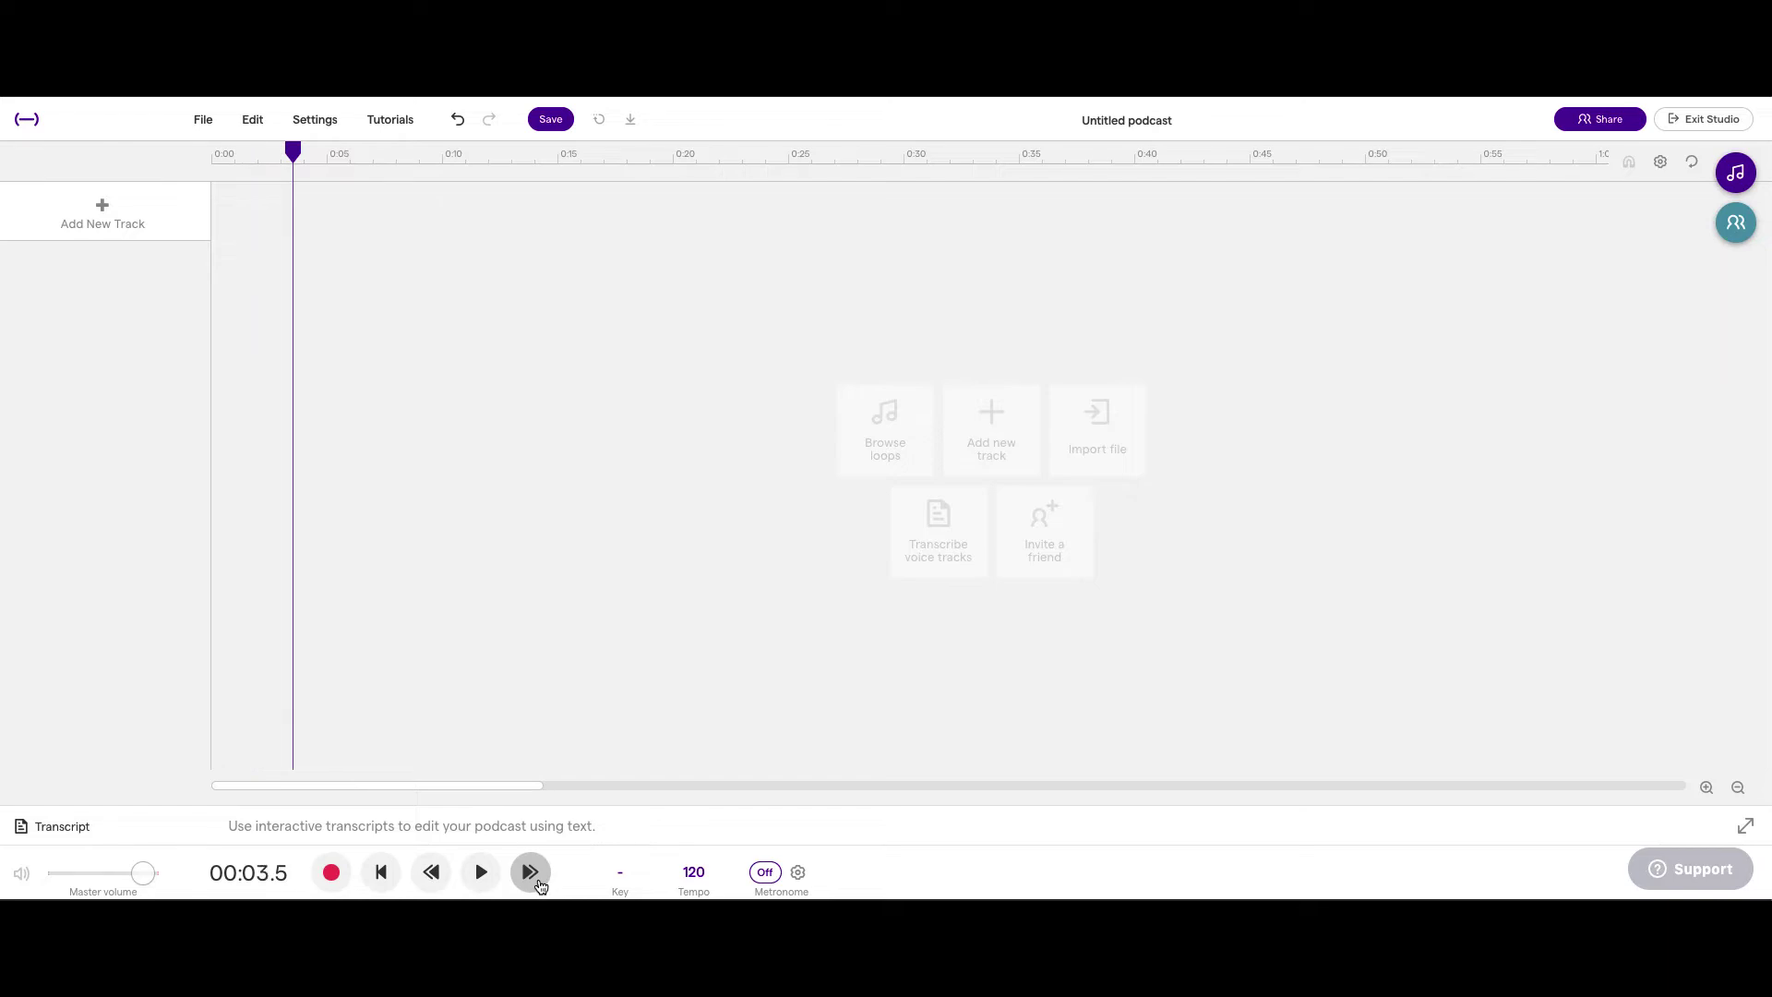
pyautogui.click(539, 884)
pyautogui.click(540, 884)
pyautogui.click(540, 884)
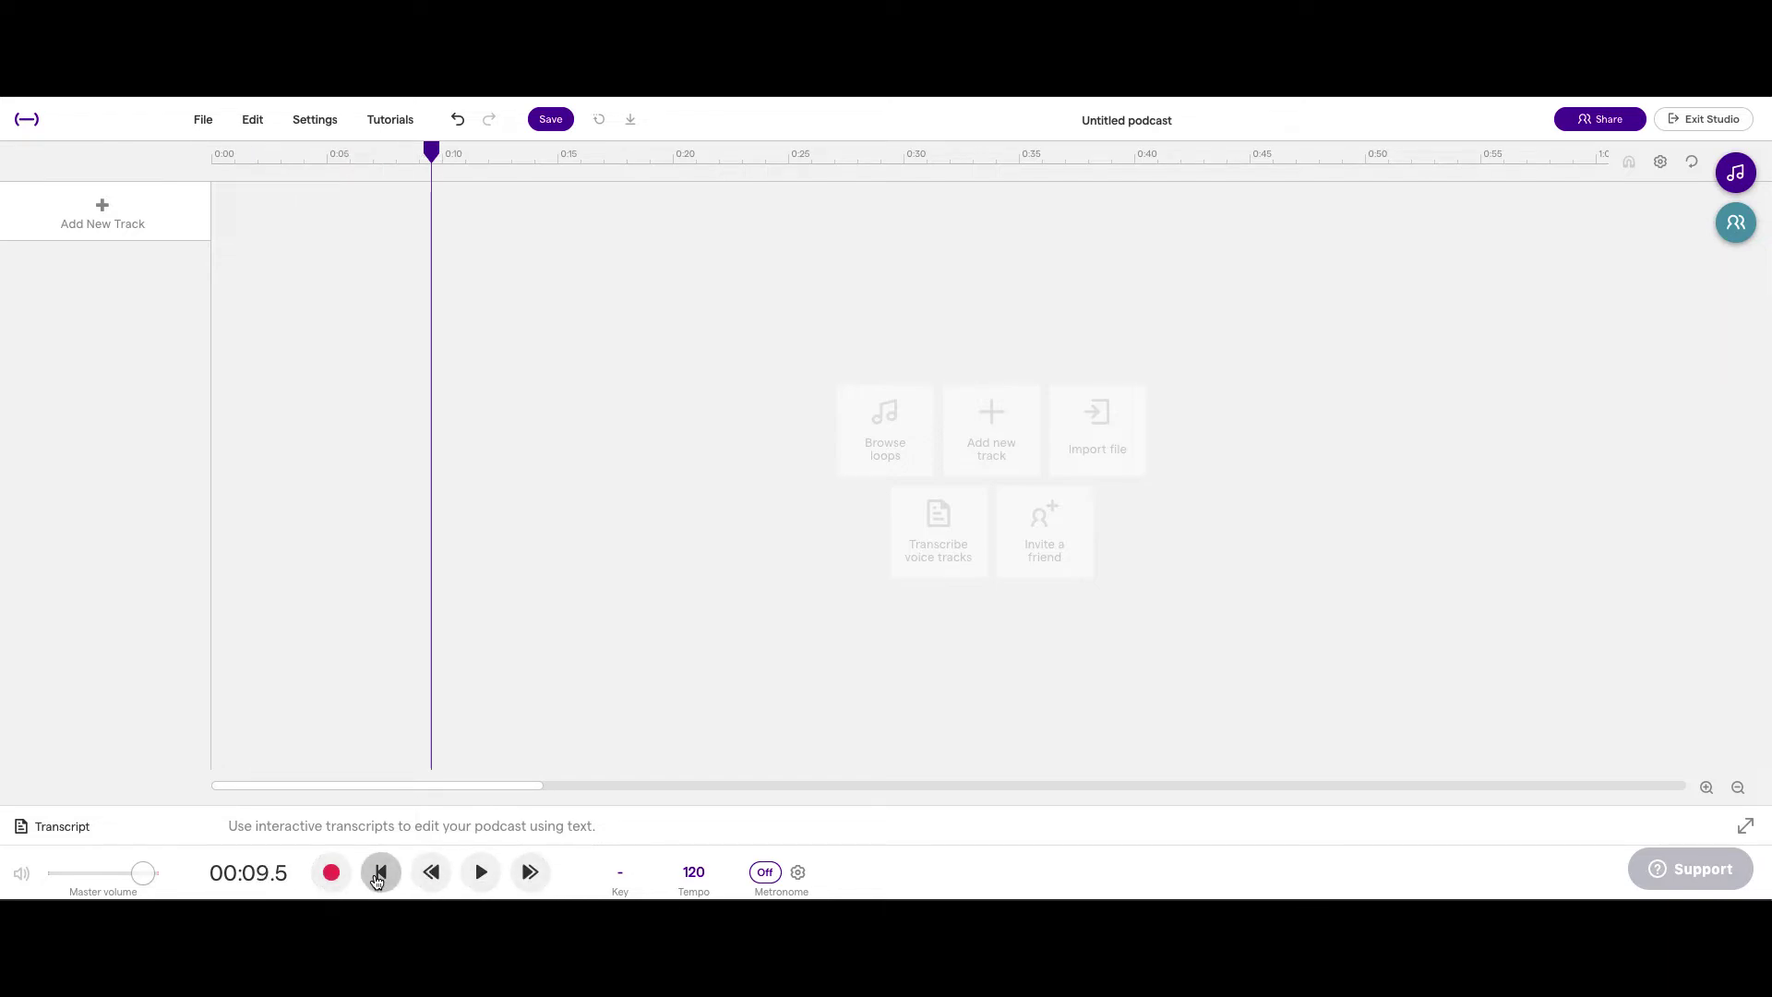
pyautogui.click(394, 880)
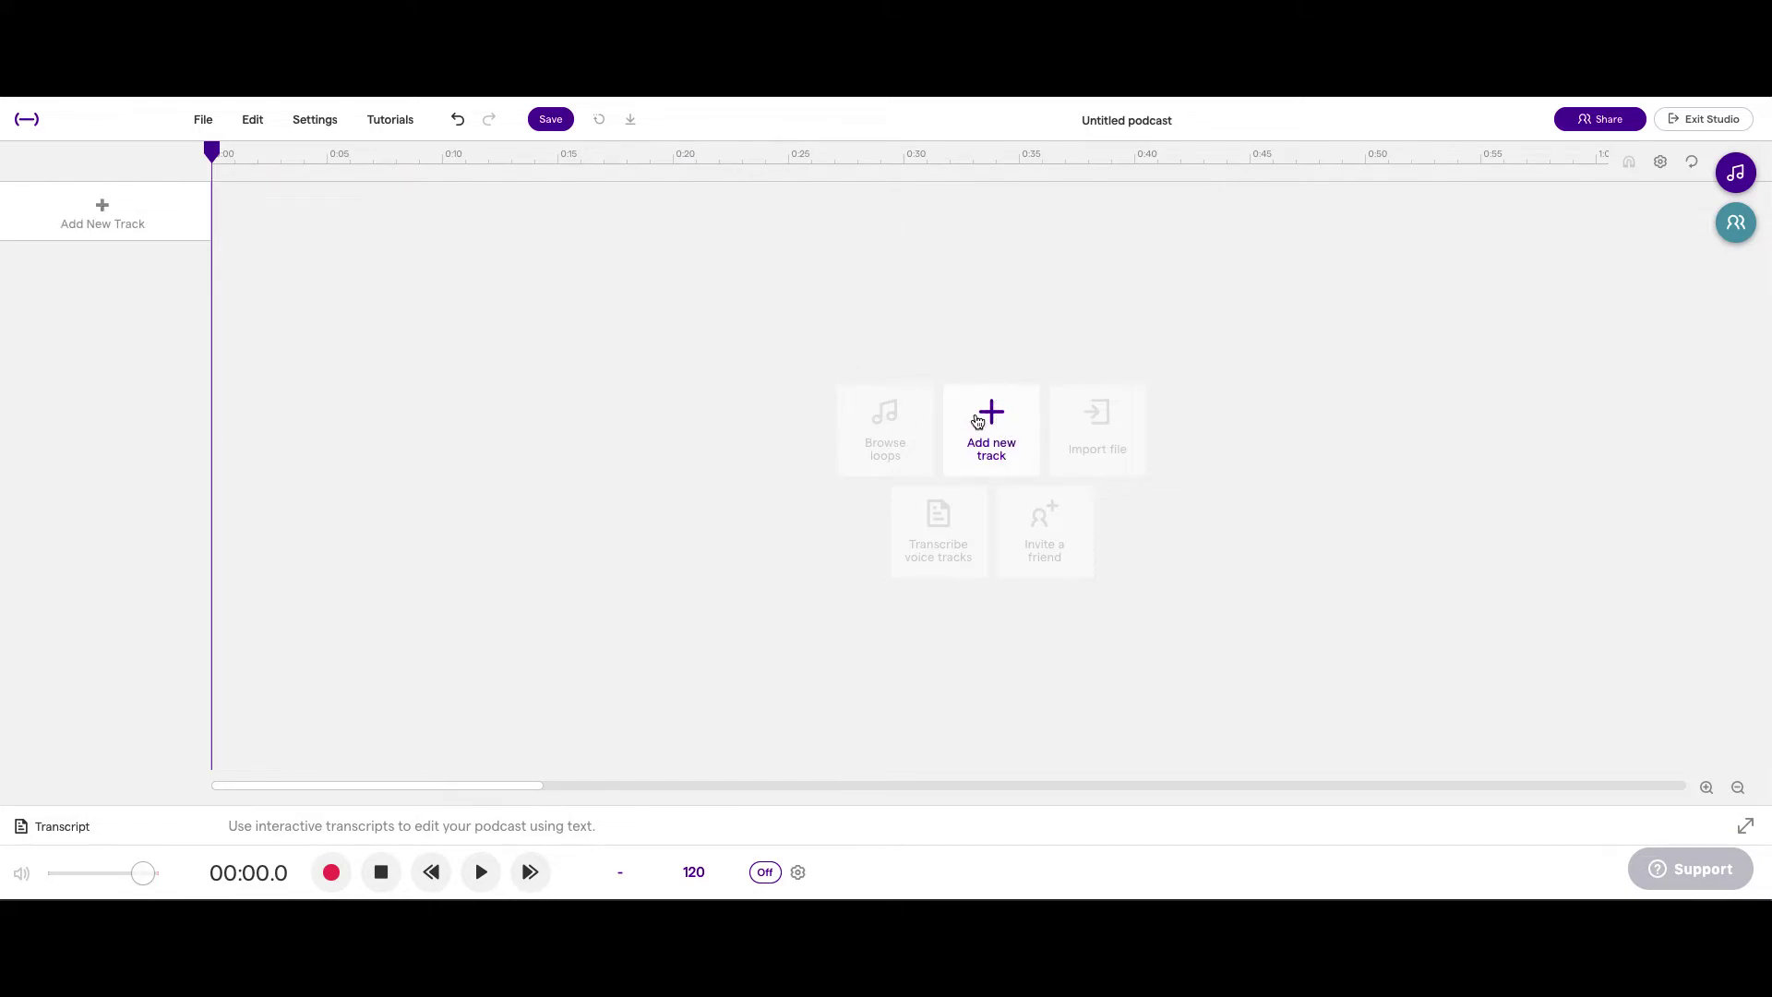
# Step: Dismiss the add-track choices without adding a track, and place the playhead at 00:04.3
pyautogui.click(1026, 420)
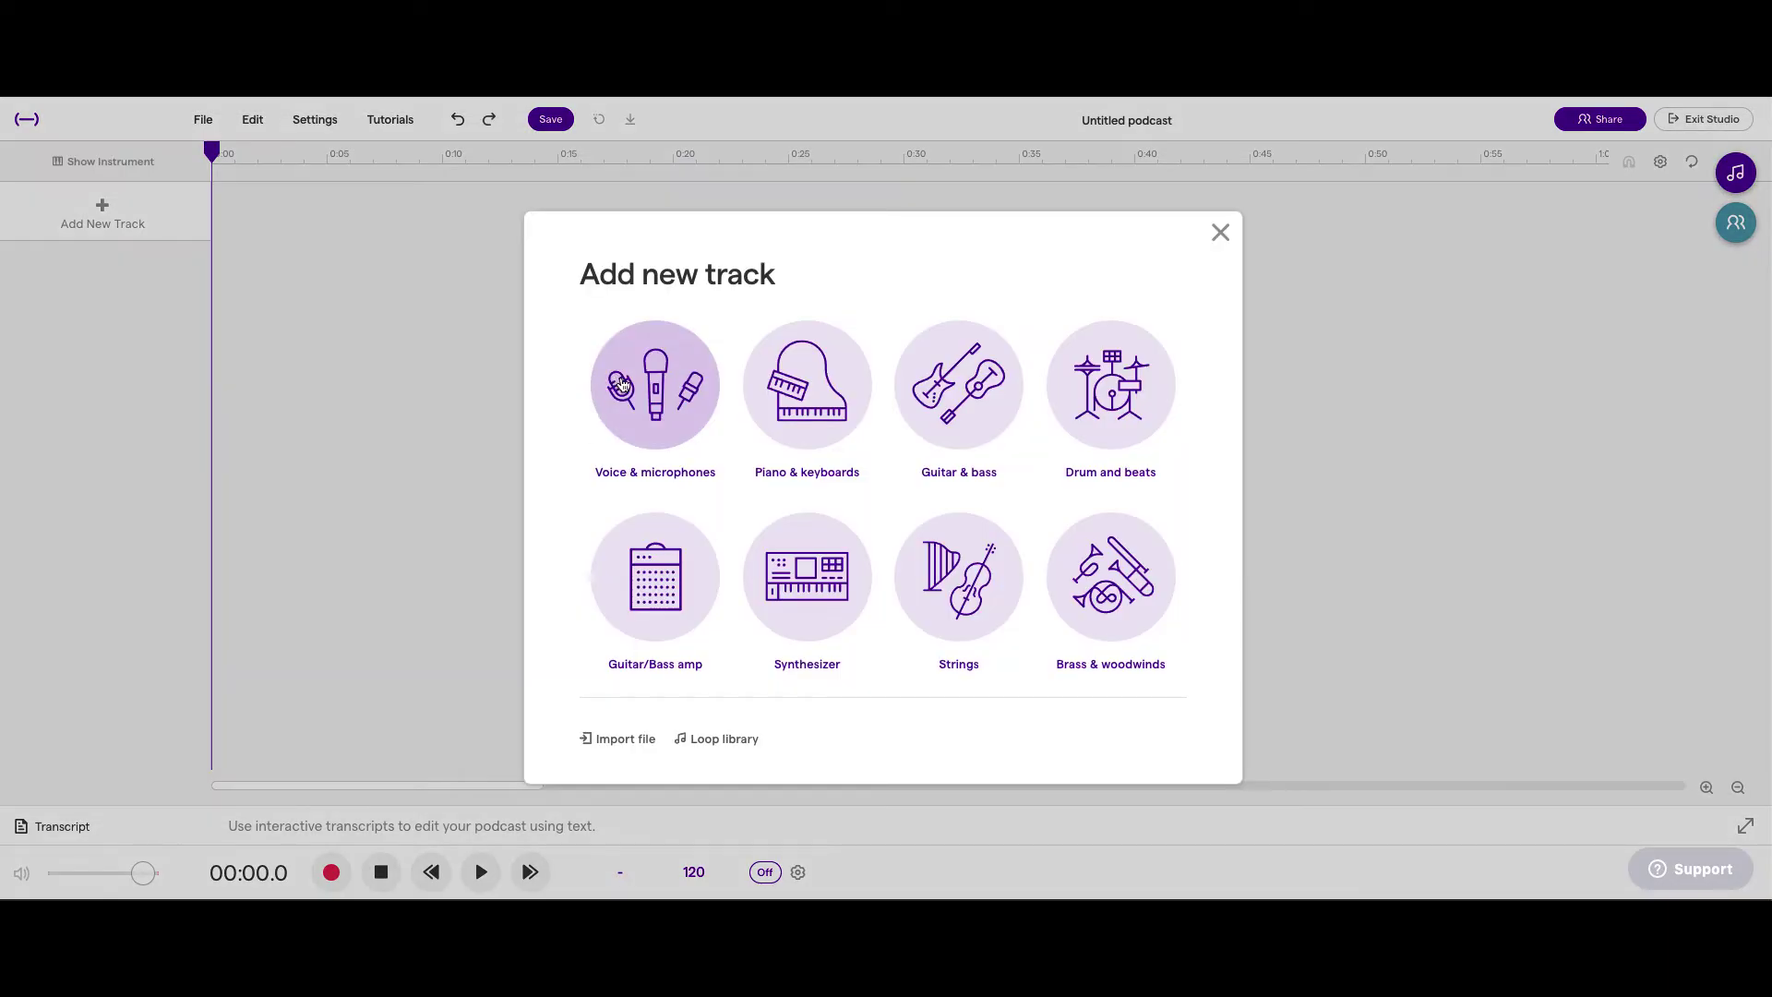
pyautogui.click(1220, 238)
pyautogui.click(312, 244)
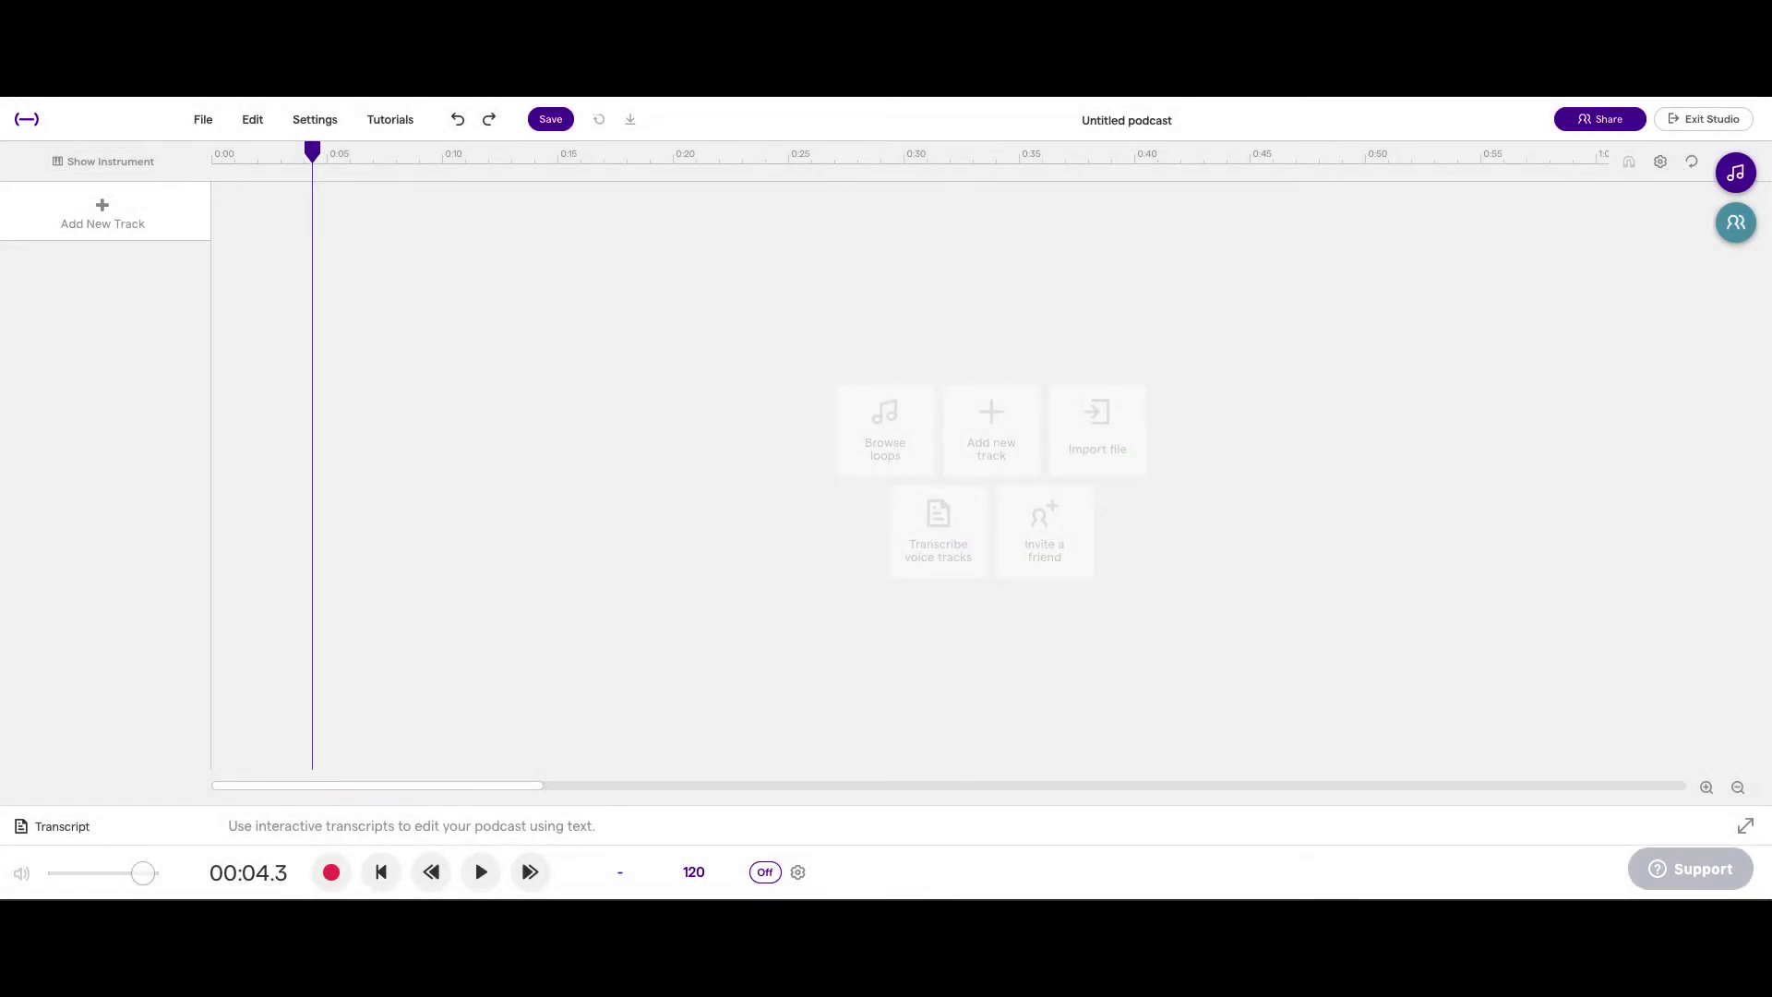
# Step: Look through the File, Edit and Settings menus, then save the empty Untitled podcast
pyautogui.click(203, 121)
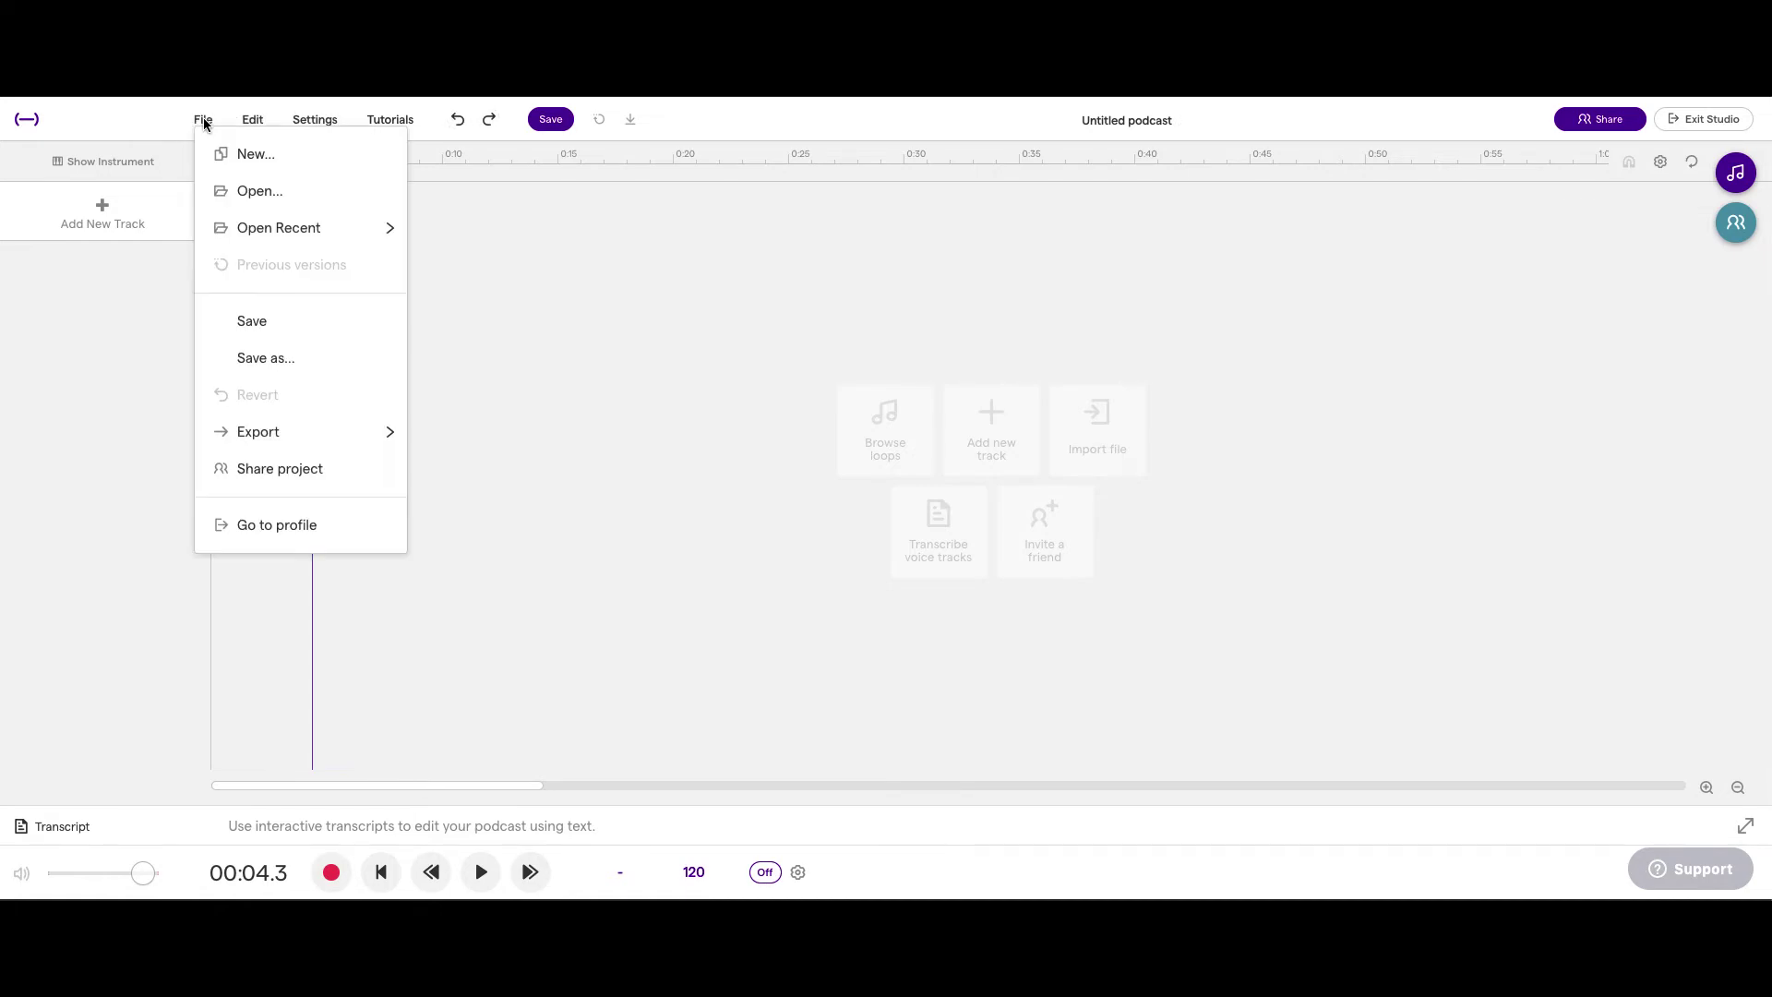
pyautogui.click(248, 123)
pyautogui.click(315, 122)
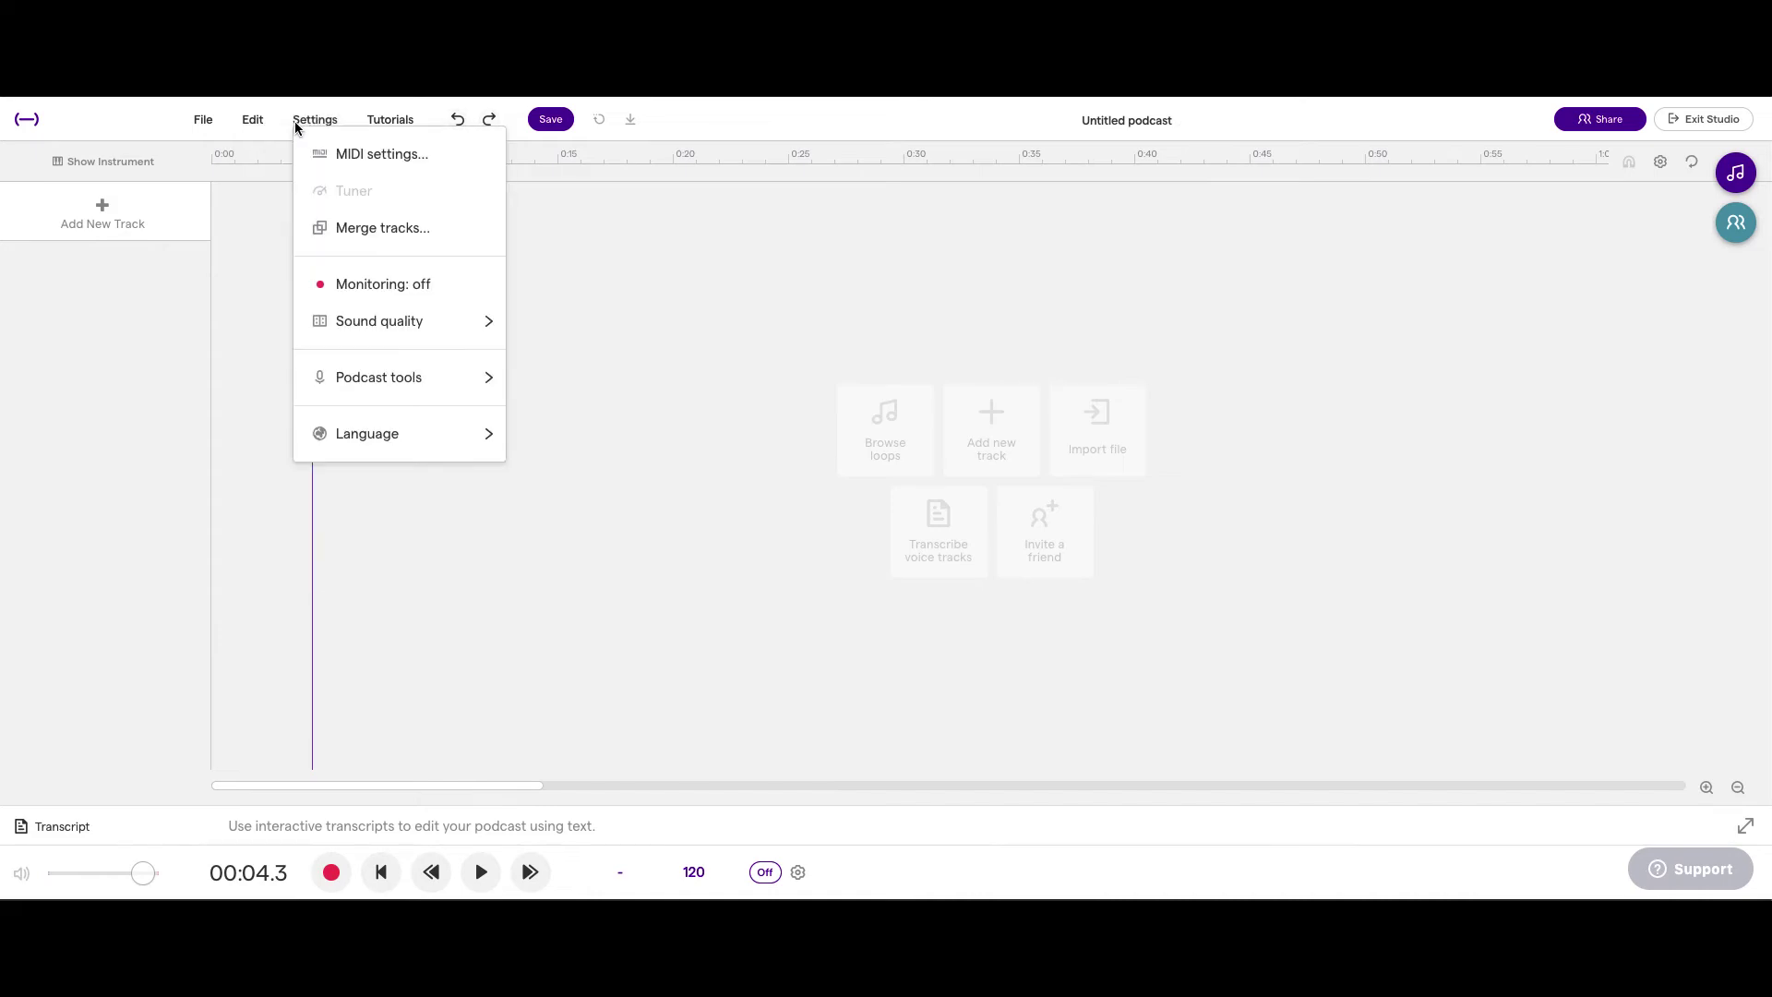
pyautogui.click(154, 119)
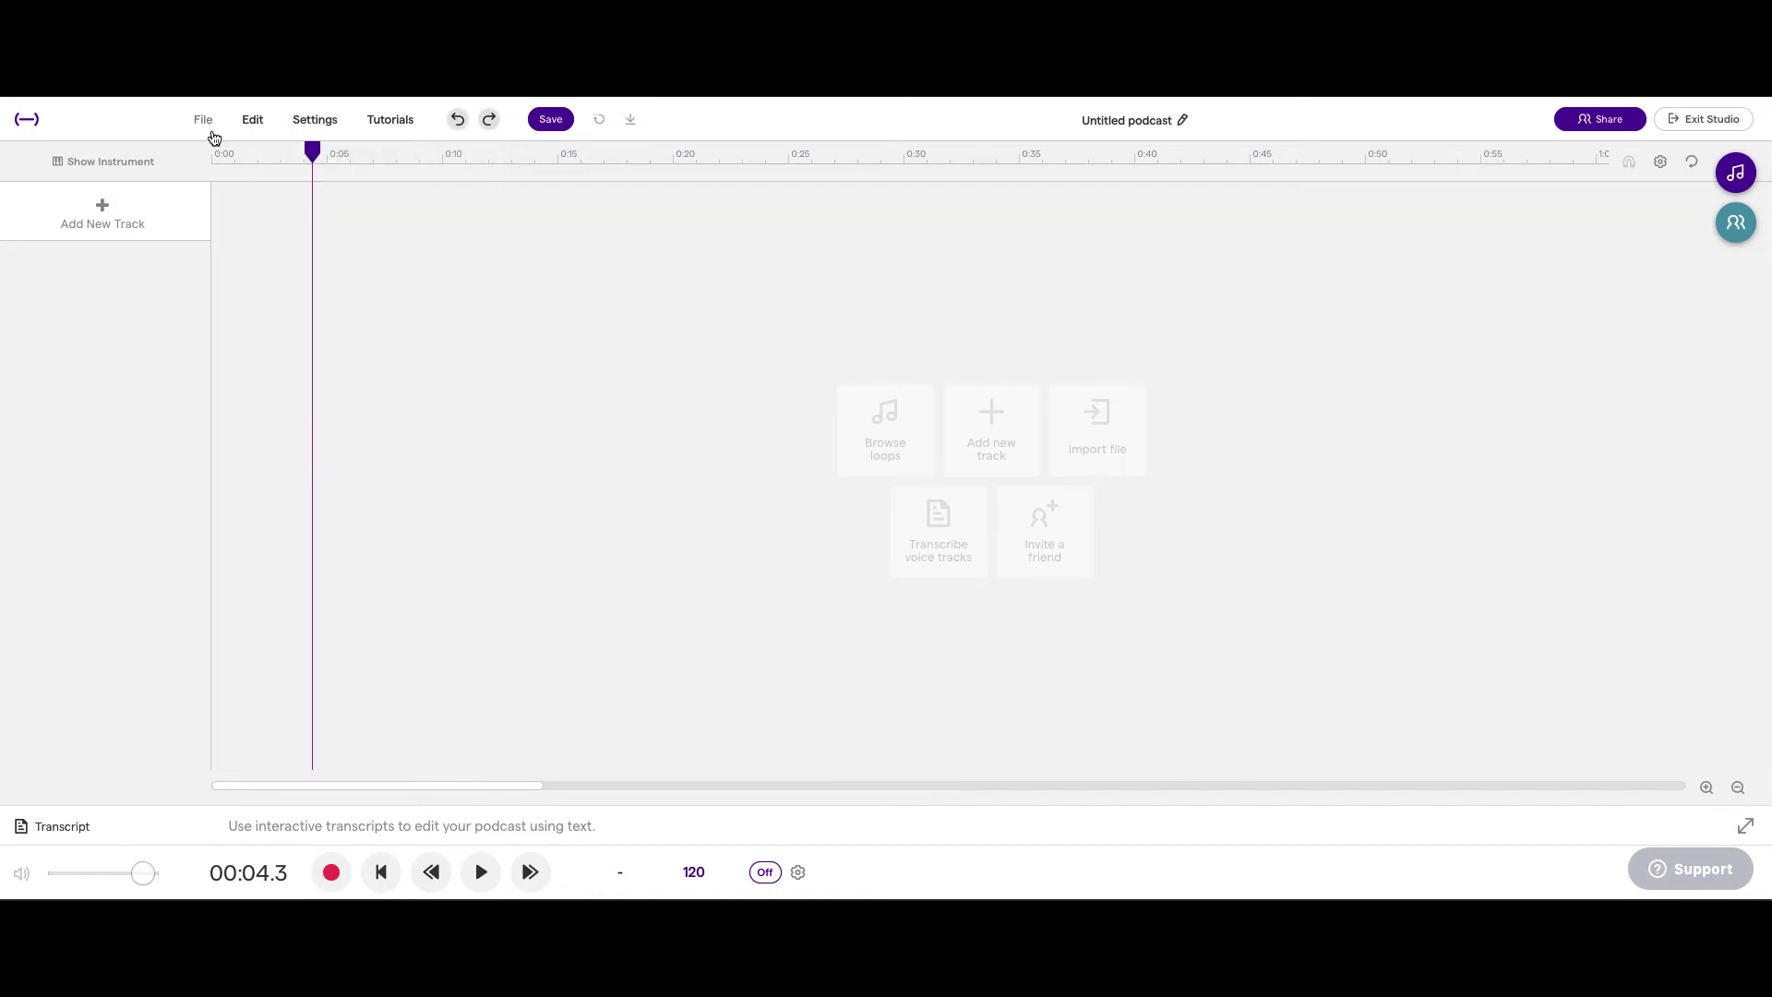
pyautogui.click(552, 120)
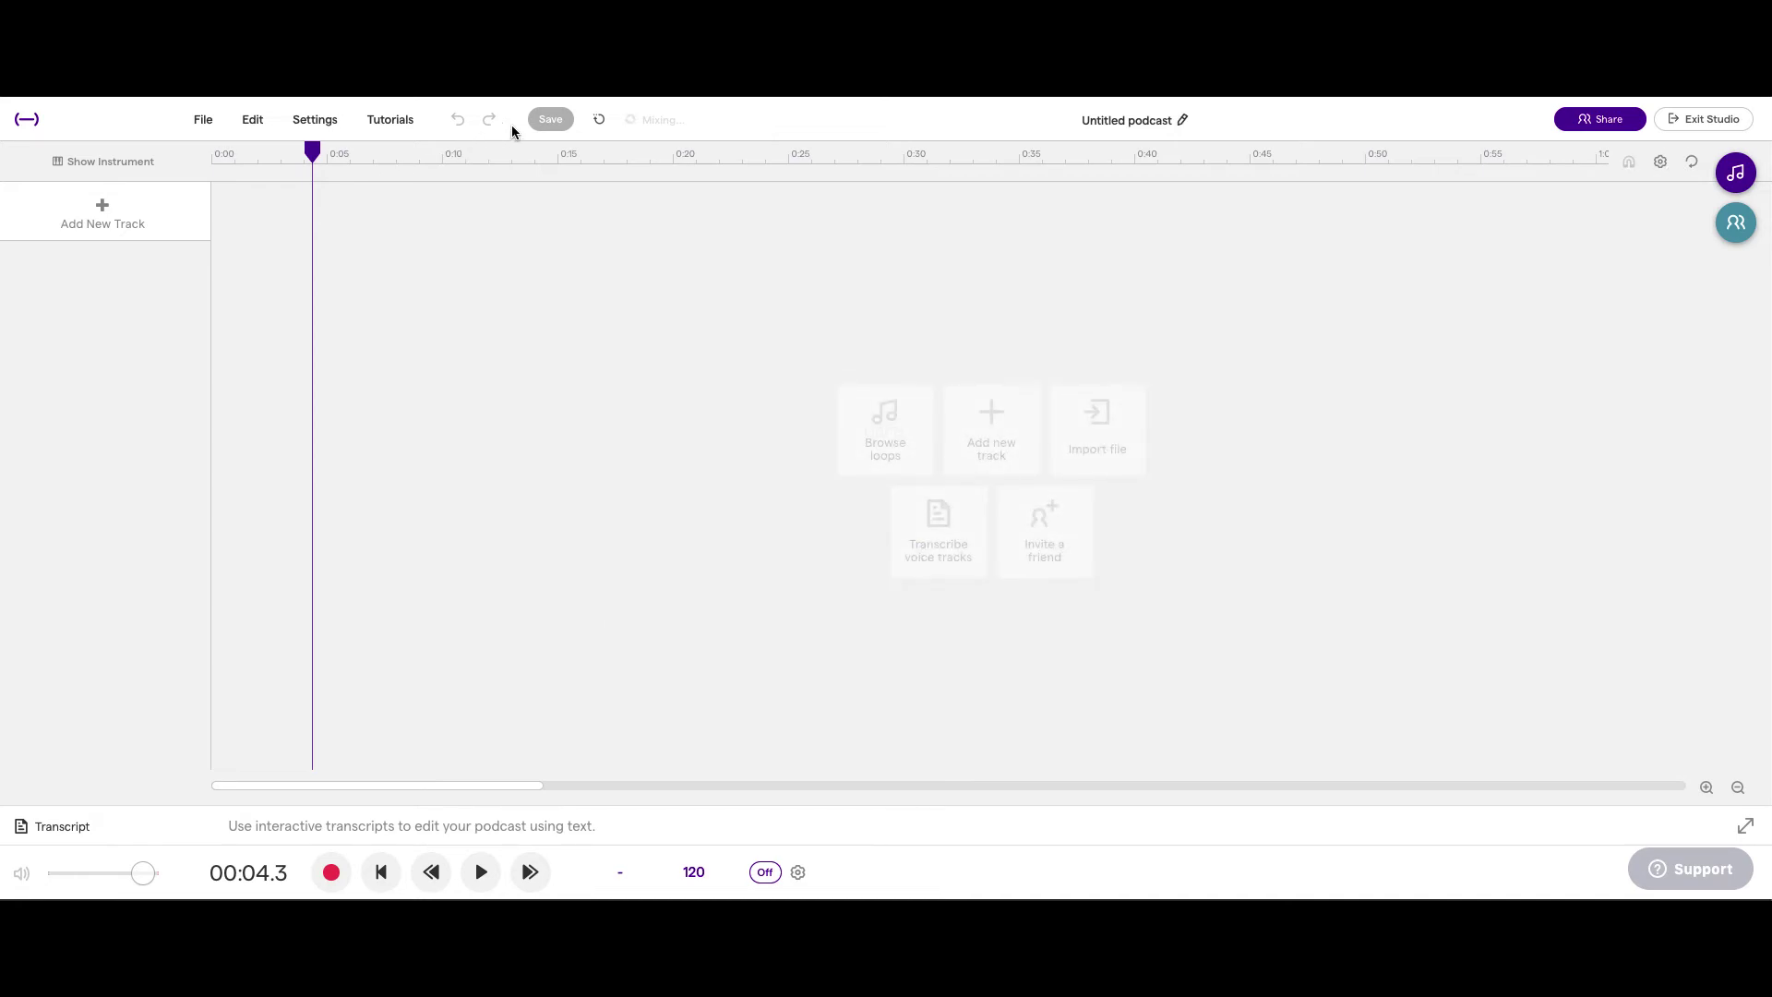
# Step: Change the project title from 'Untitled podcast' to 'Soundtrap Basics 1'
pyautogui.click(1126, 120)
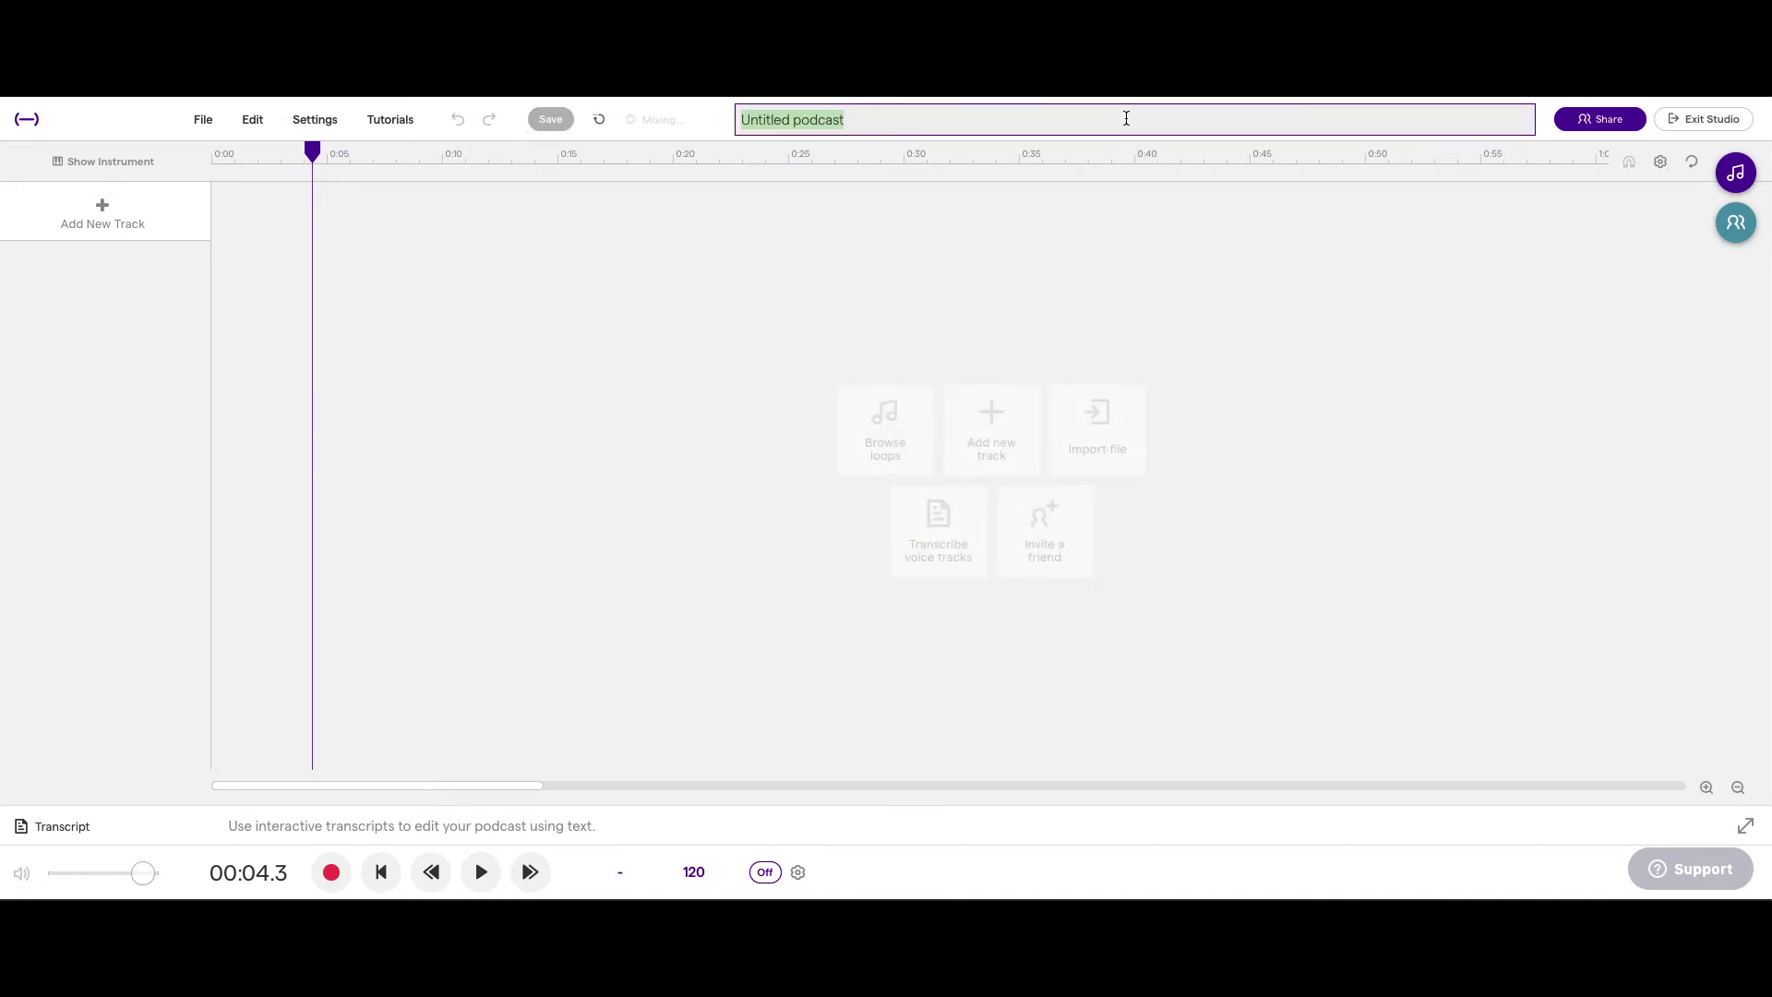
pyautogui.press('BackSpace')
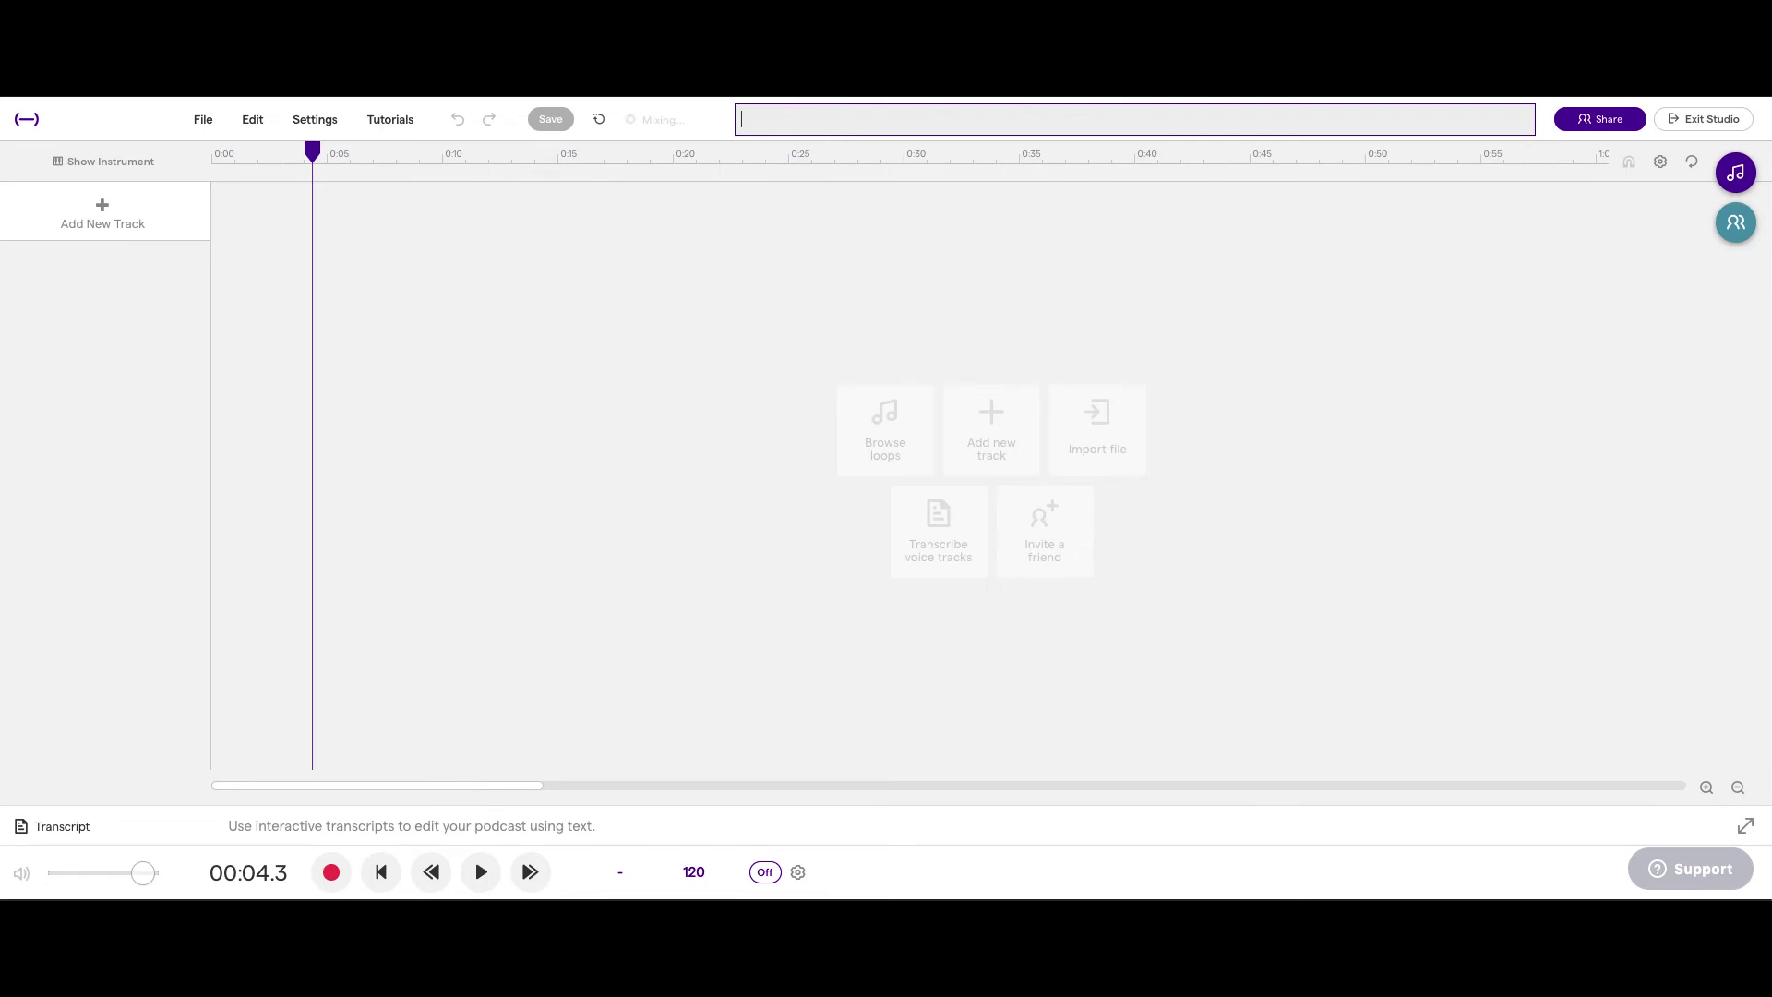
pyautogui.write('Soundtrap Basics 1')
pyautogui.press('Return')
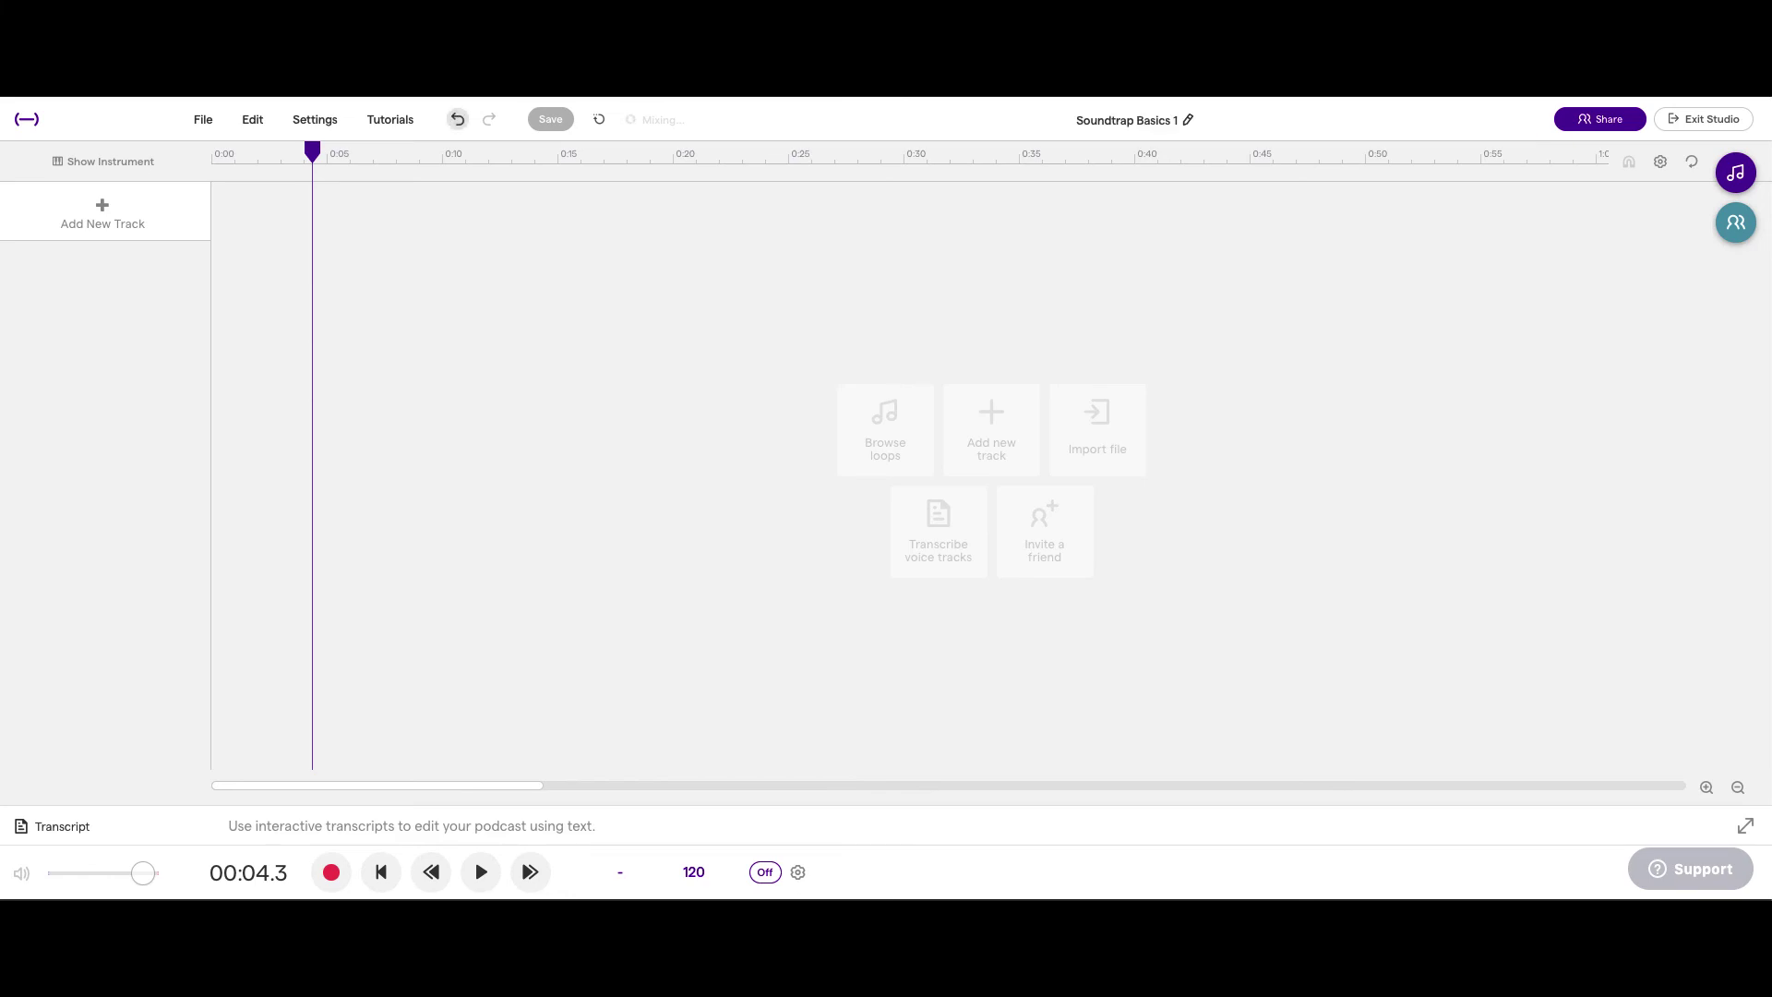